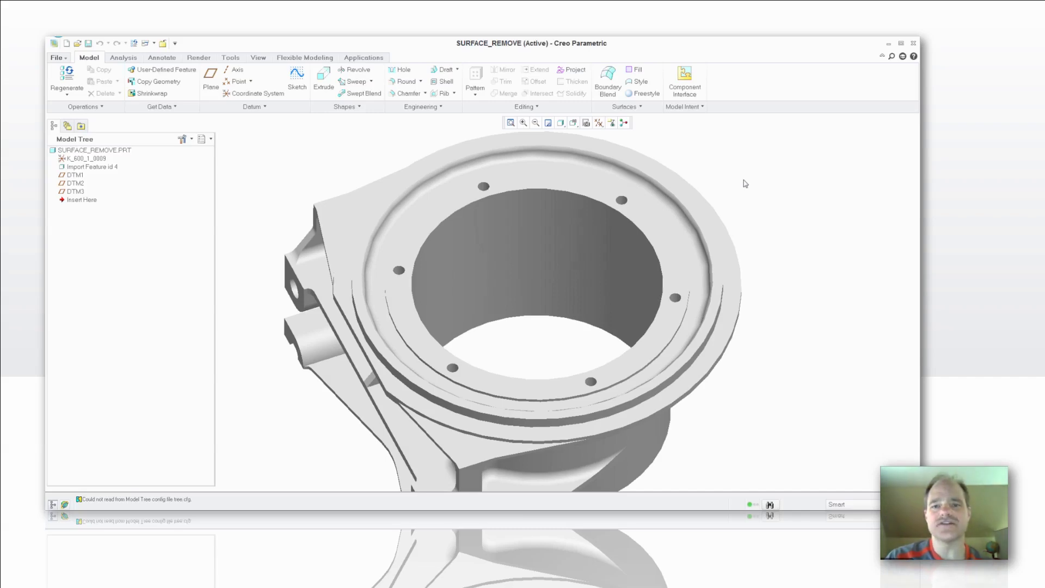
# Remove the surface of one small bolt hole in the flange ring of the imported housing.
pyautogui.scroll(3, 745, 184)
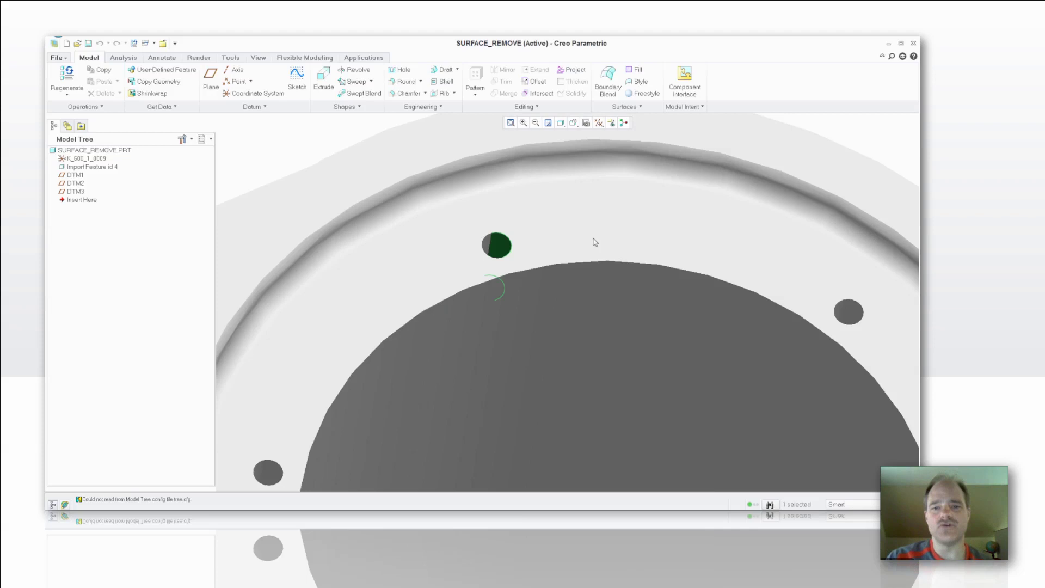
pyautogui.click(524, 107)
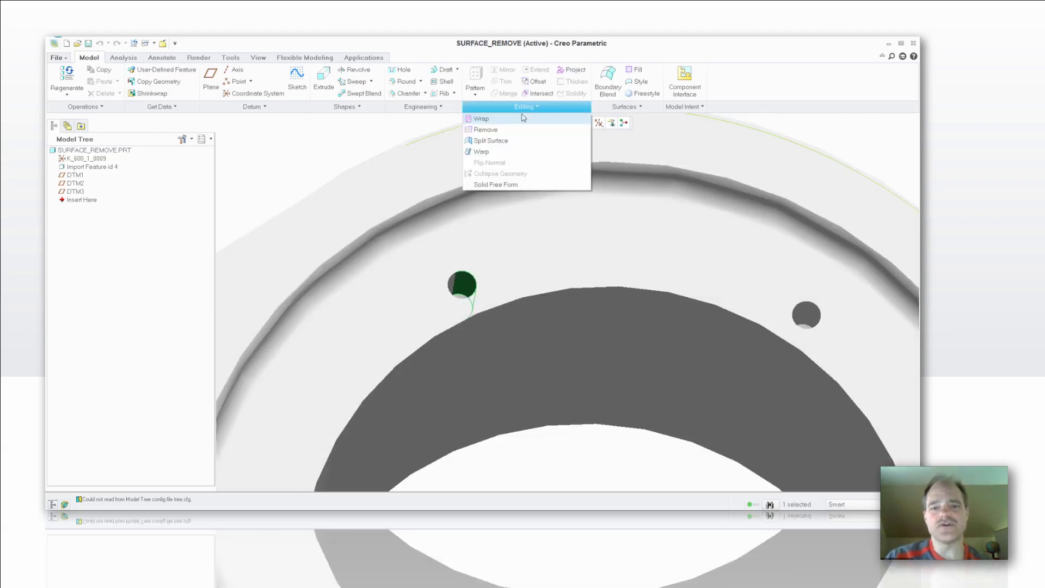
pyautogui.click(493, 129)
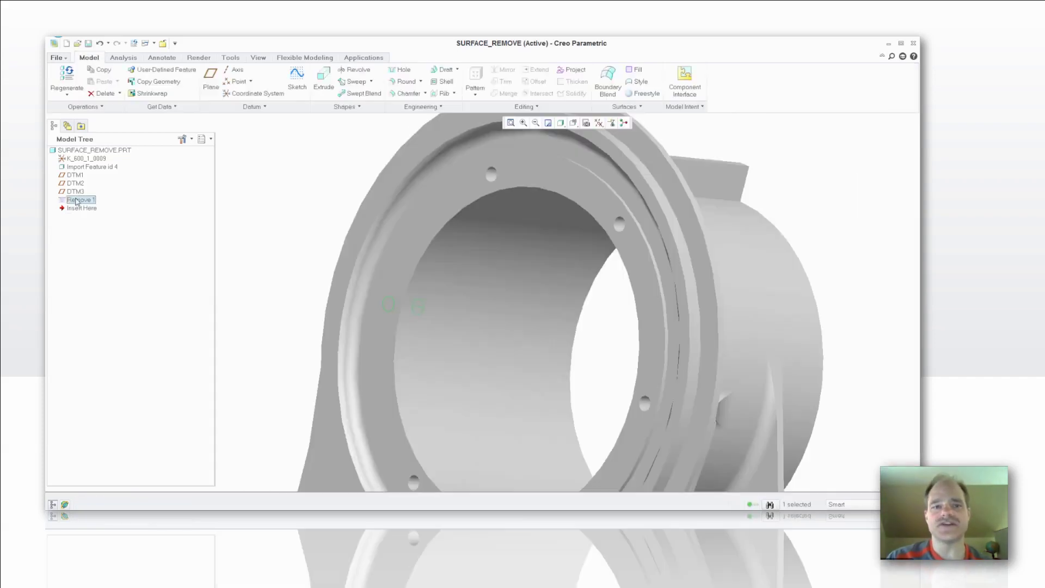
pyautogui.click(273, 226)
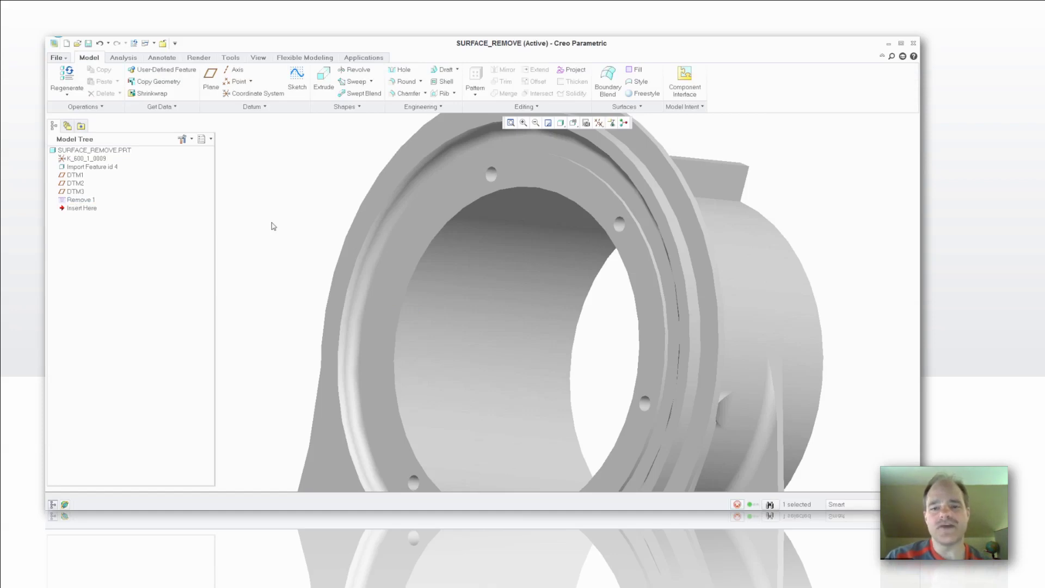
pyautogui.click(274, 225)
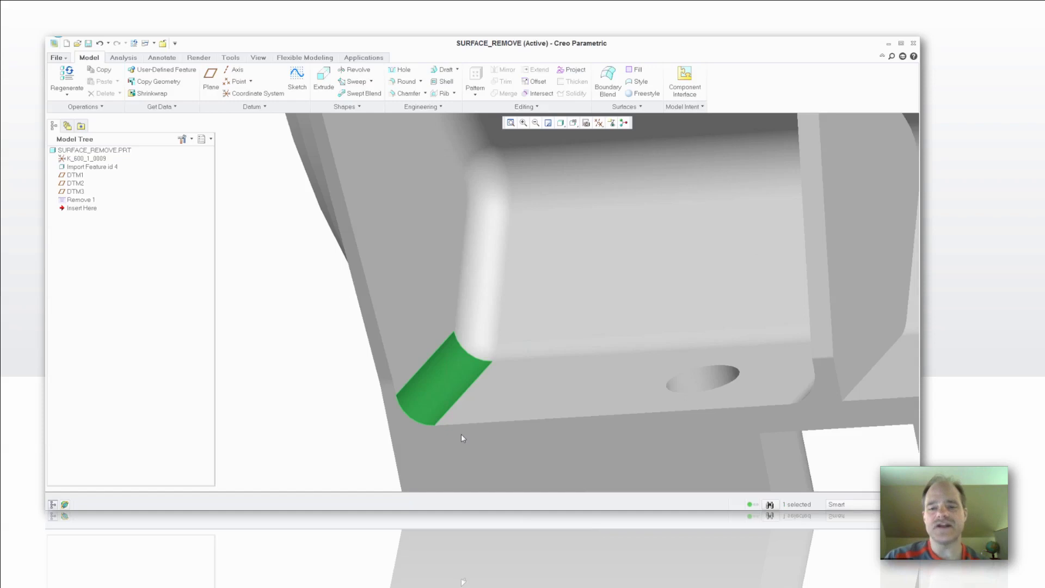
# Start a Remove feature on the chain of connected round surfaces along one side wall of the housing's rib pocket.
pyautogui.scroll(-2, 481, 354)
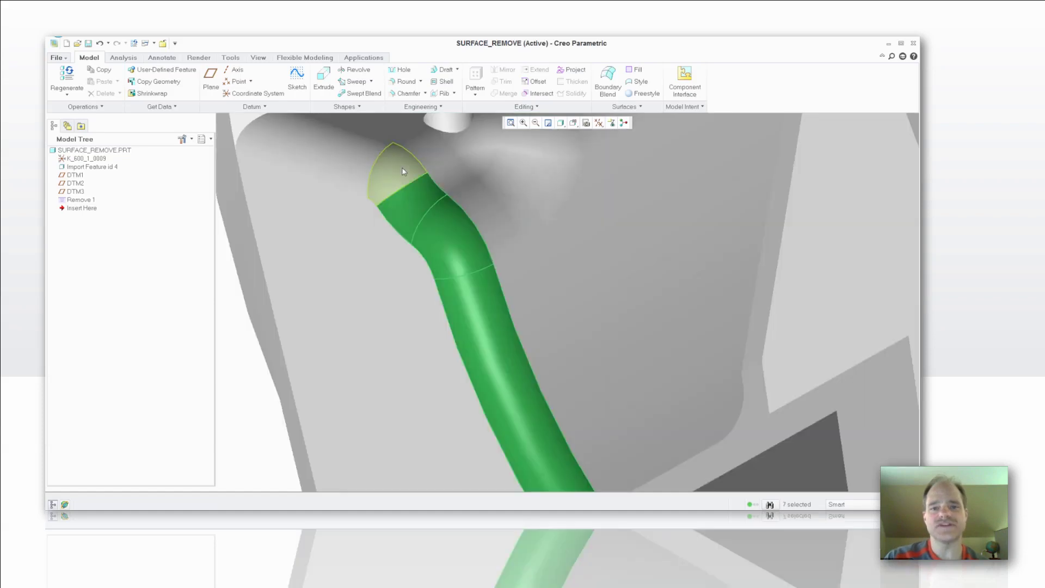
pyautogui.keyDown('ctrl'); pyautogui.click(402, 172); pyautogui.keyUp('ctrl')
pyautogui.click(524, 106)
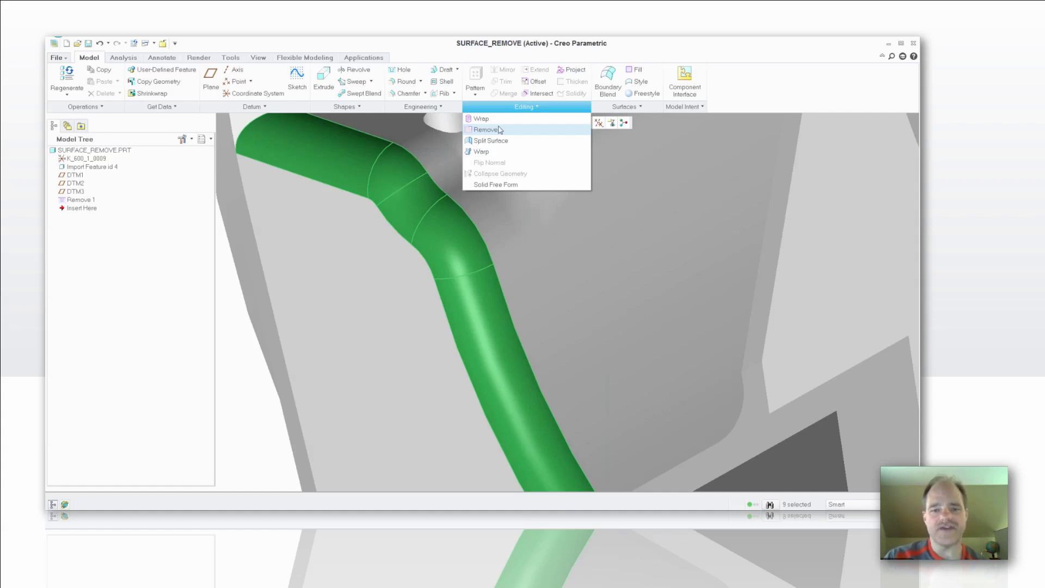
pyautogui.click(499, 129)
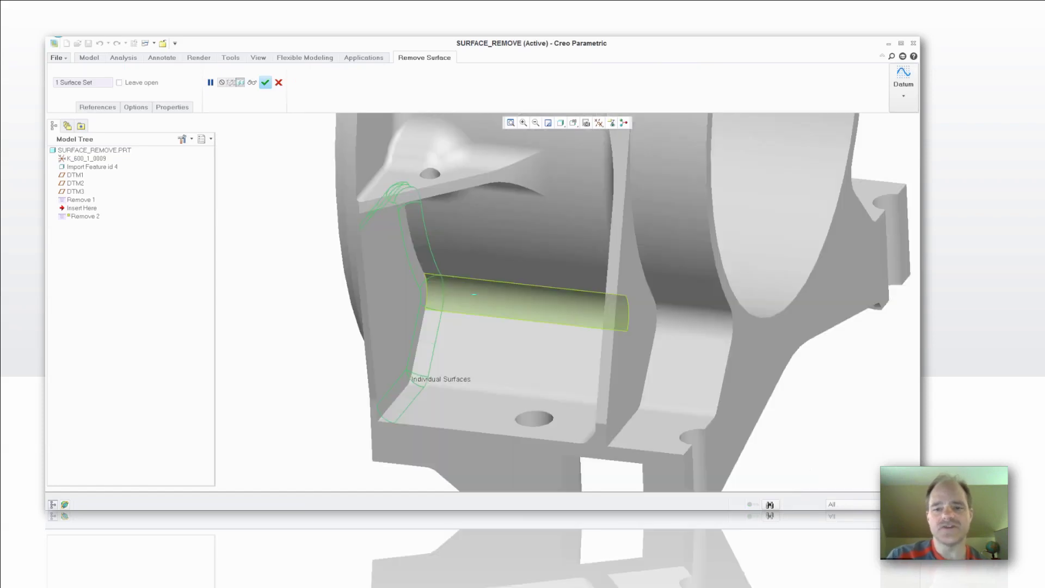
# Add the pocket's long round and the rounds along the opposite rib to the surface removal, and complete the feature.
pyautogui.click(474, 294)
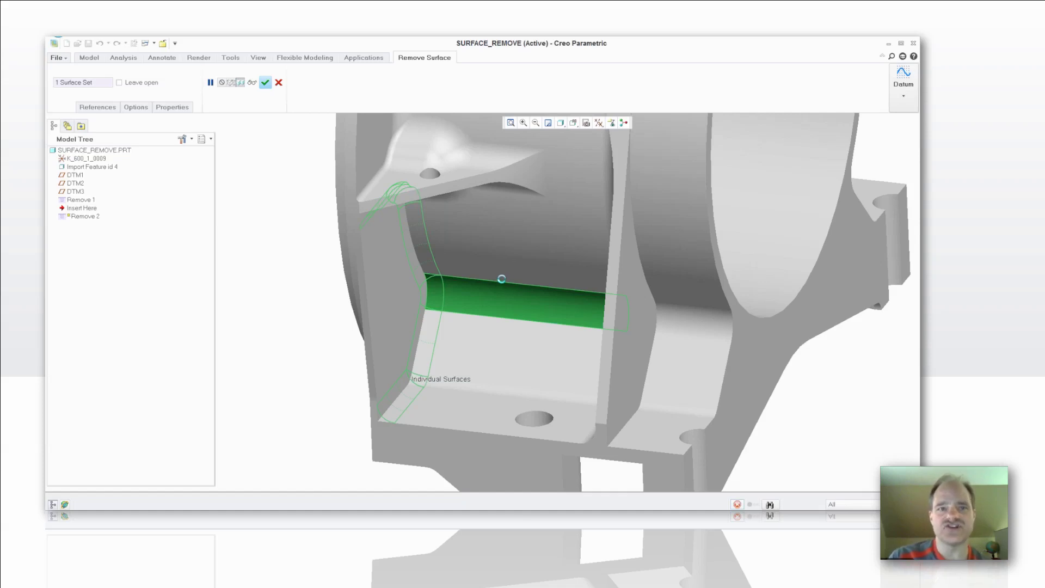
pyautogui.click(738, 504)
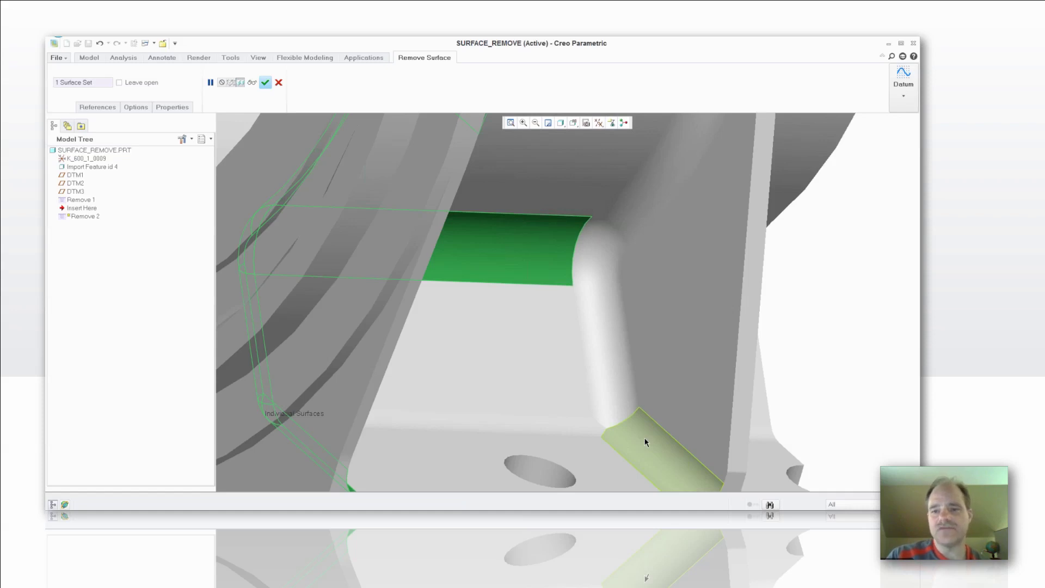
pyautogui.moveTo(646, 442); pyautogui.dragTo(619, 342, button='middle')
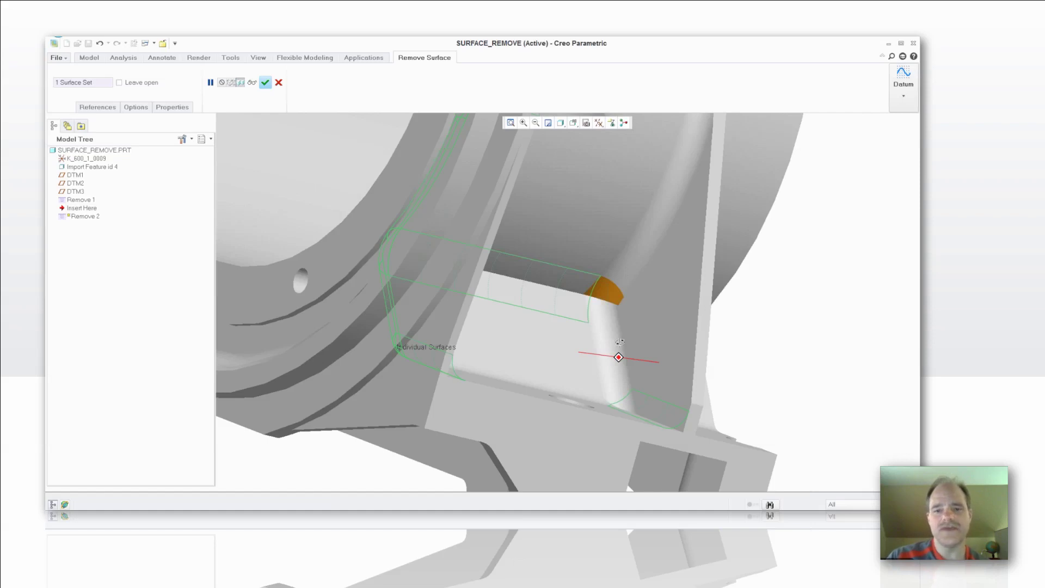
pyautogui.moveTo(619, 342); pyautogui.dragTo(625, 296, button='middle')
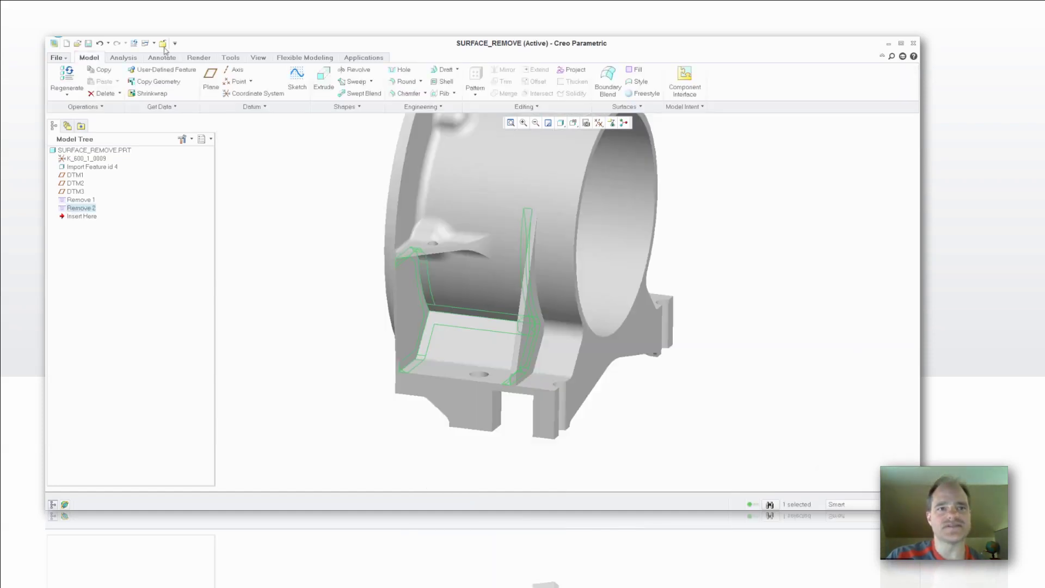
# Close the housing part and remove the flat top face of the solid in the 1_QUILTS part.
pyautogui.click(164, 48)
pyautogui.click(154, 43)
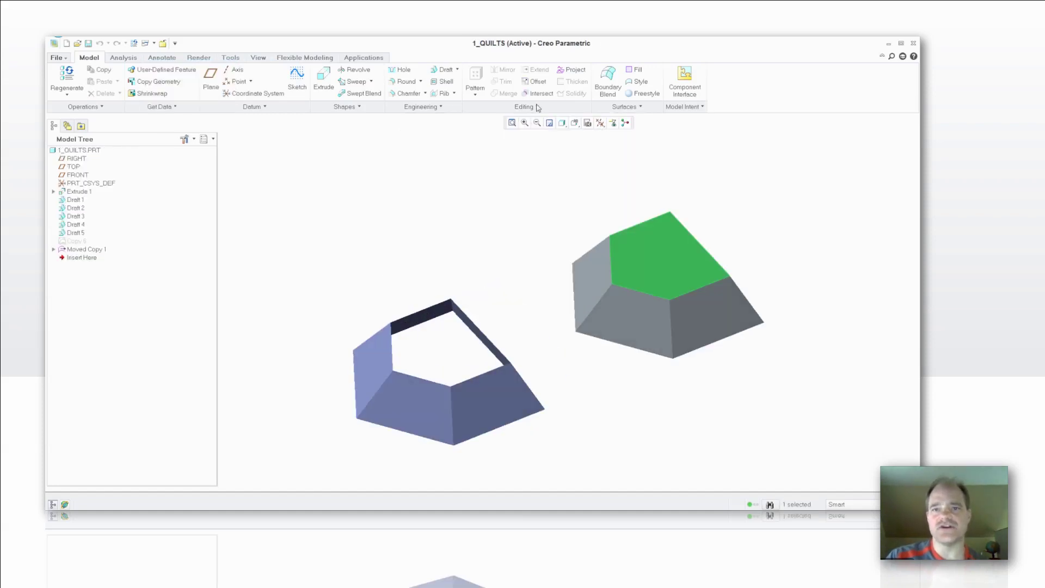
pyautogui.click(538, 108)
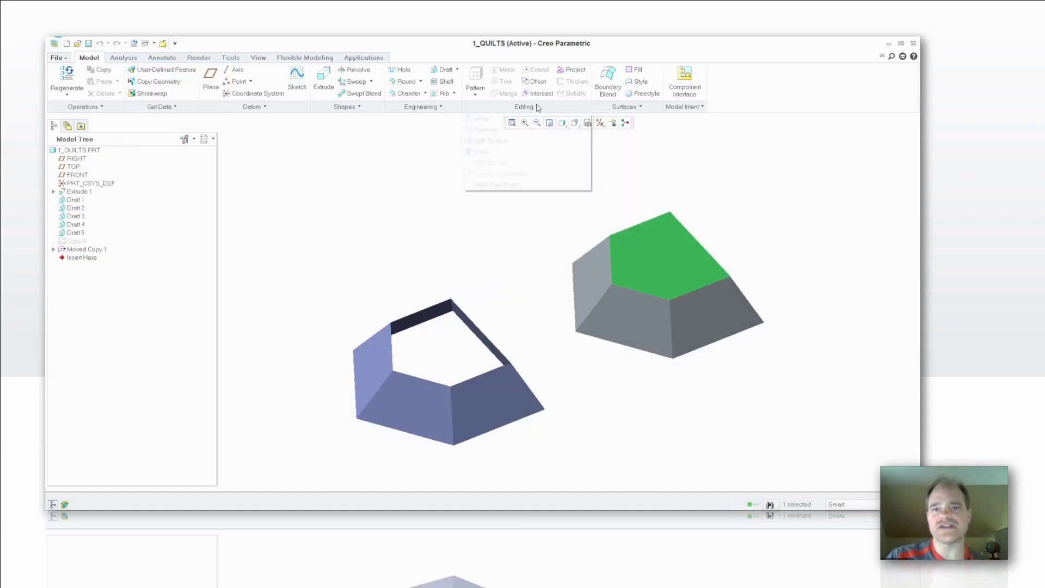
pyautogui.click(484, 130)
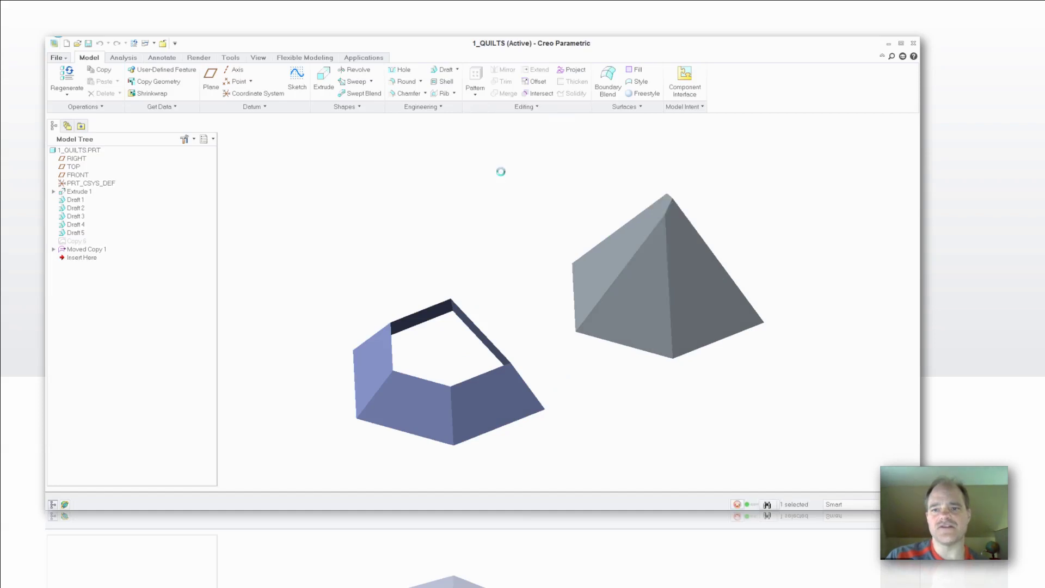
# Close the quilt's open top by applying Remove to the full loop of its upper boundary edges.
pyautogui.moveTo(518, 310); pyautogui.dragTo(517, 309, button='middle')
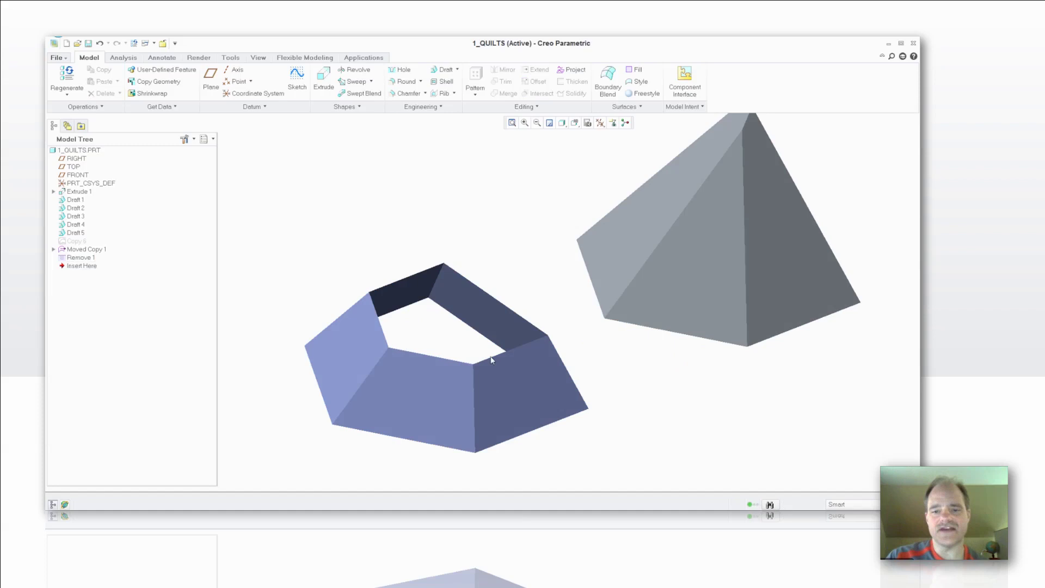
pyautogui.click(495, 355)
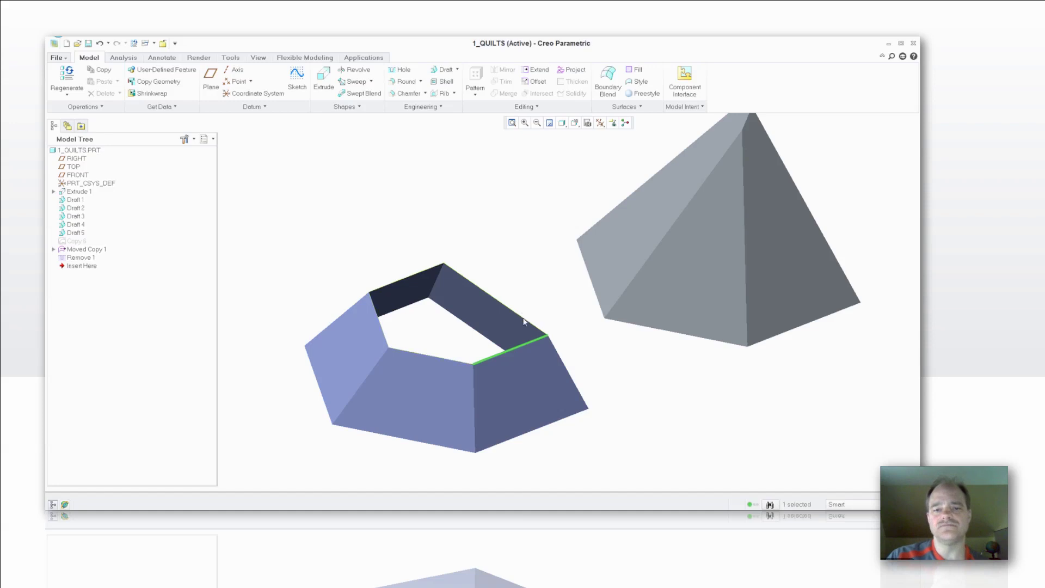
pyautogui.keyDown('shift'); pyautogui.click(524, 318); pyautogui.keyUp('shift')
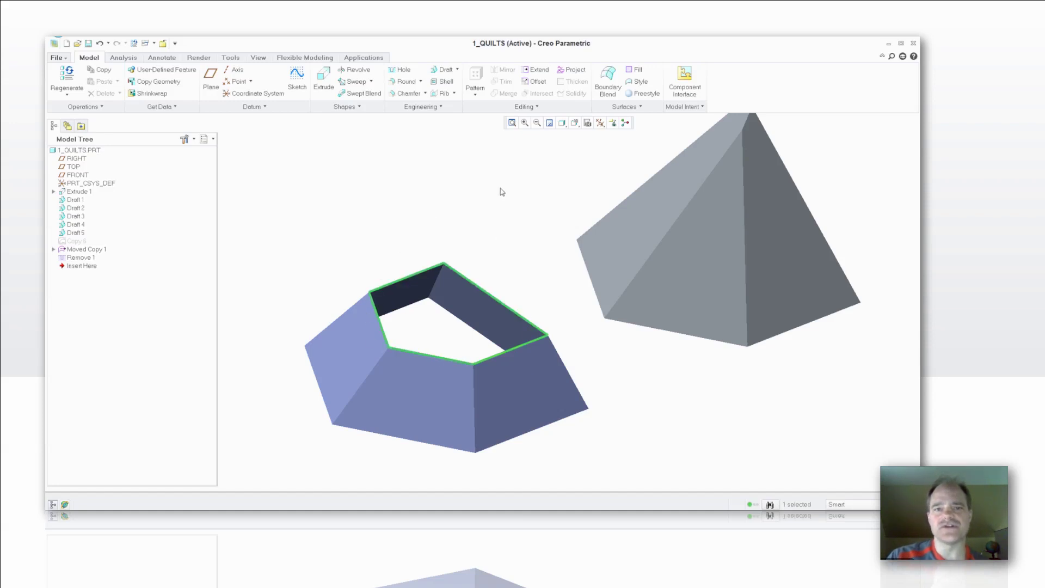
pyautogui.click(528, 107)
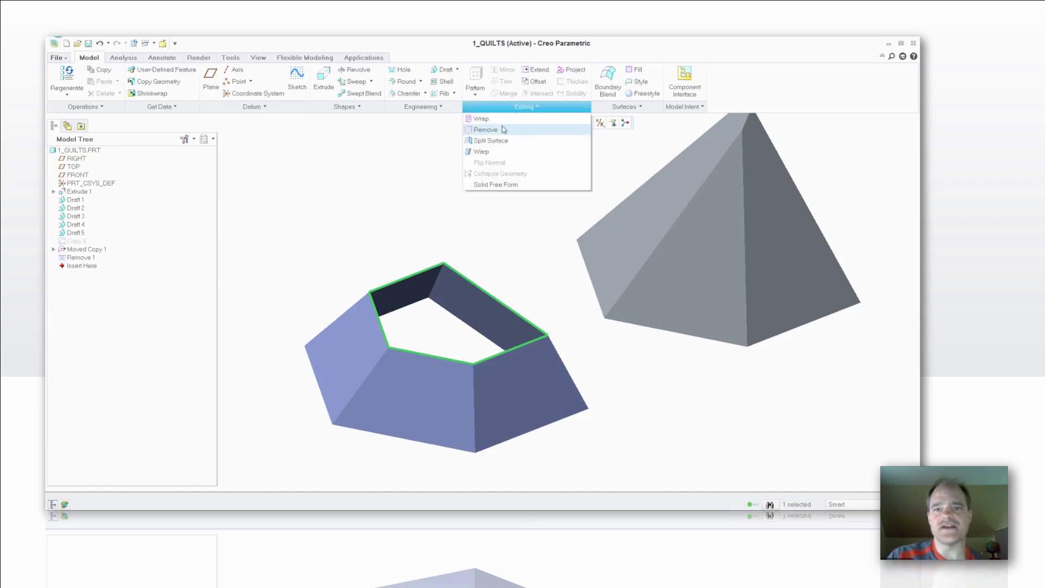
pyautogui.click(498, 129)
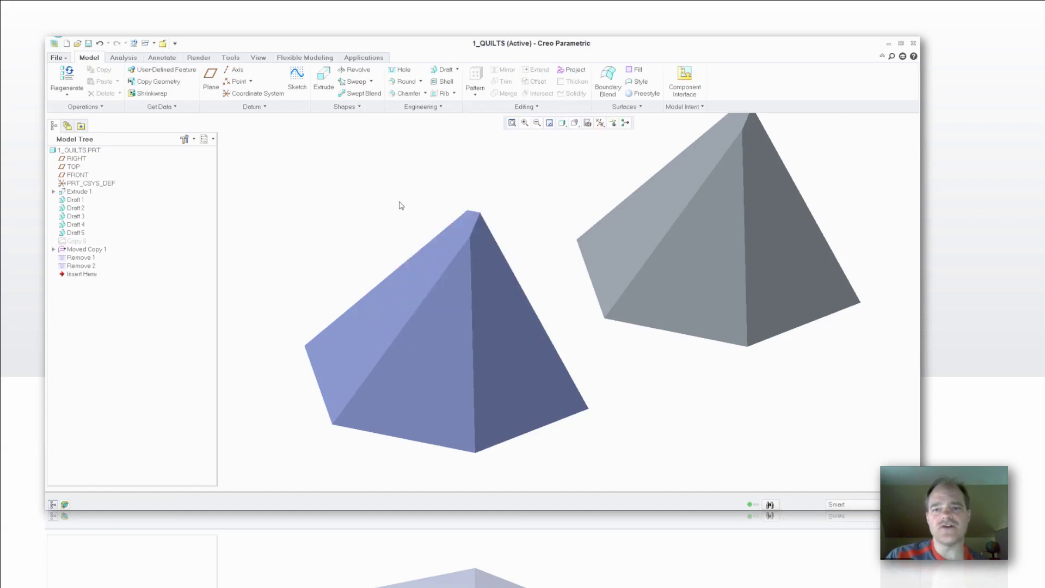
pyautogui.moveTo(436, 232); pyautogui.dragTo(472, 238, button='middle')
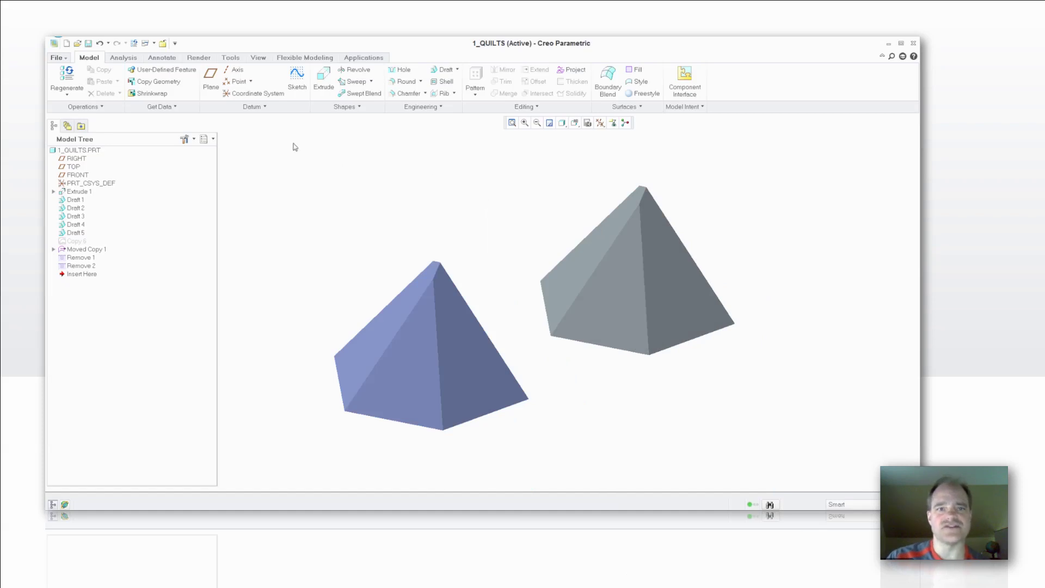
# Switch to the SELECT_EXCLUDE part and start a Remove feature on the three fillet surfaces between the block and base.
pyautogui.click(164, 43)
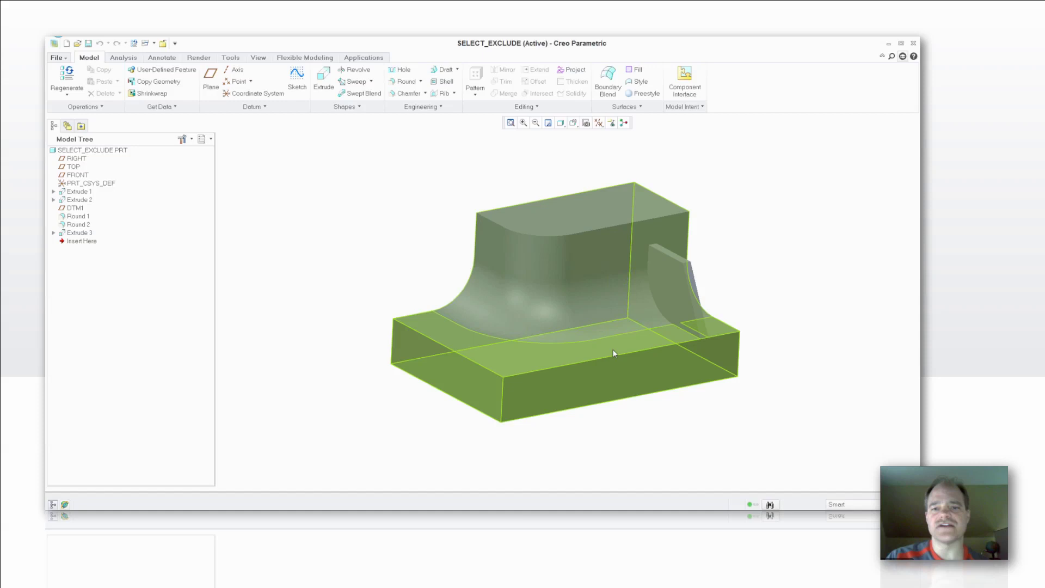
pyautogui.click(488, 294)
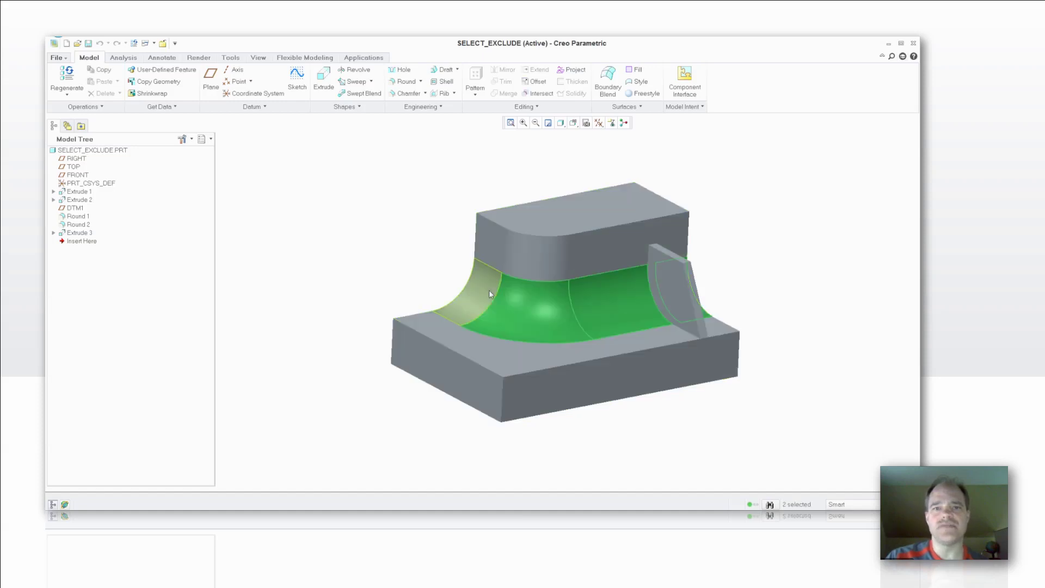
pyautogui.keyDown('ctrl'); pyautogui.click(488, 291); pyautogui.keyUp('ctrl')
pyautogui.moveTo(488, 291); pyautogui.dragTo(395, 259, button='middle')
pyautogui.click(525, 107)
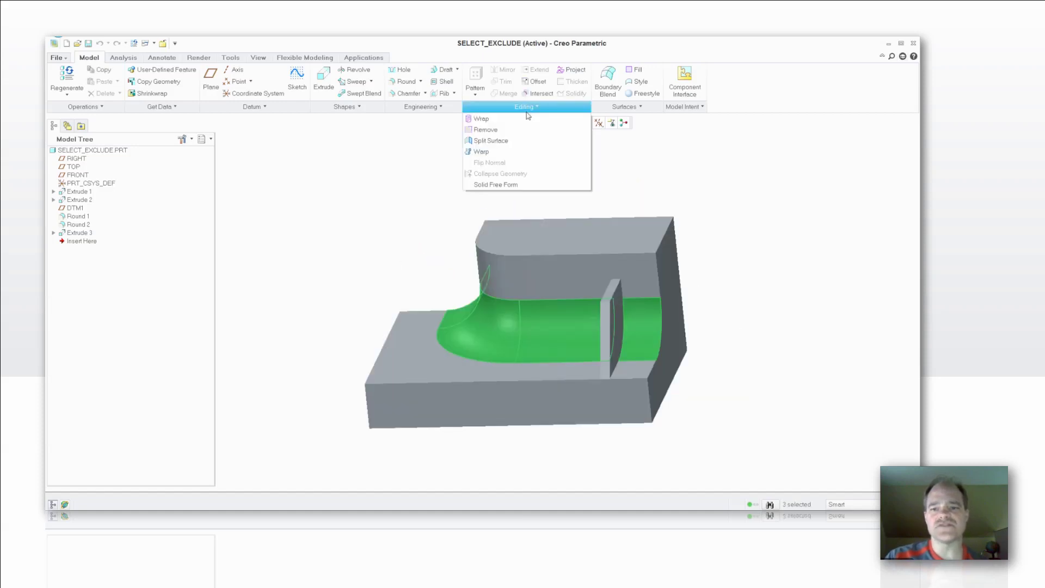
pyautogui.click(484, 129)
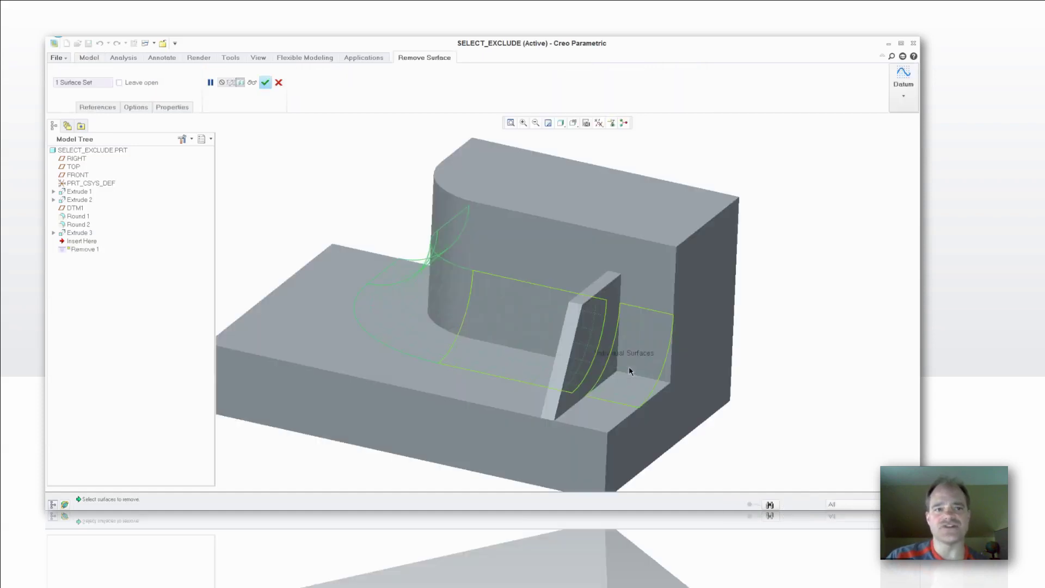
# Exclude the fillet contour on the outer side of the thin rib from the removal, and complete the feature.
pyautogui.click(136, 106)
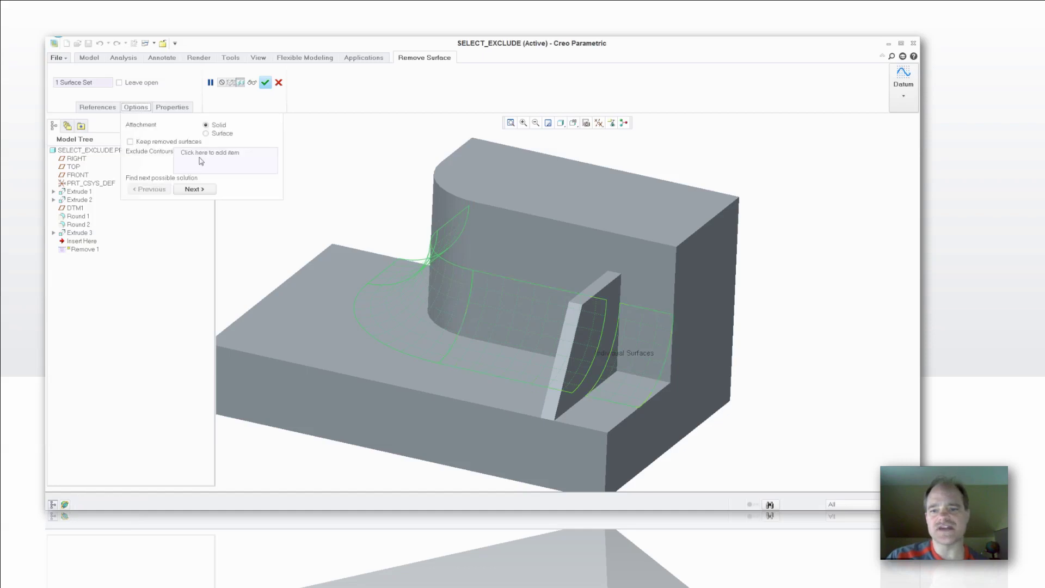
pyautogui.click(648, 353)
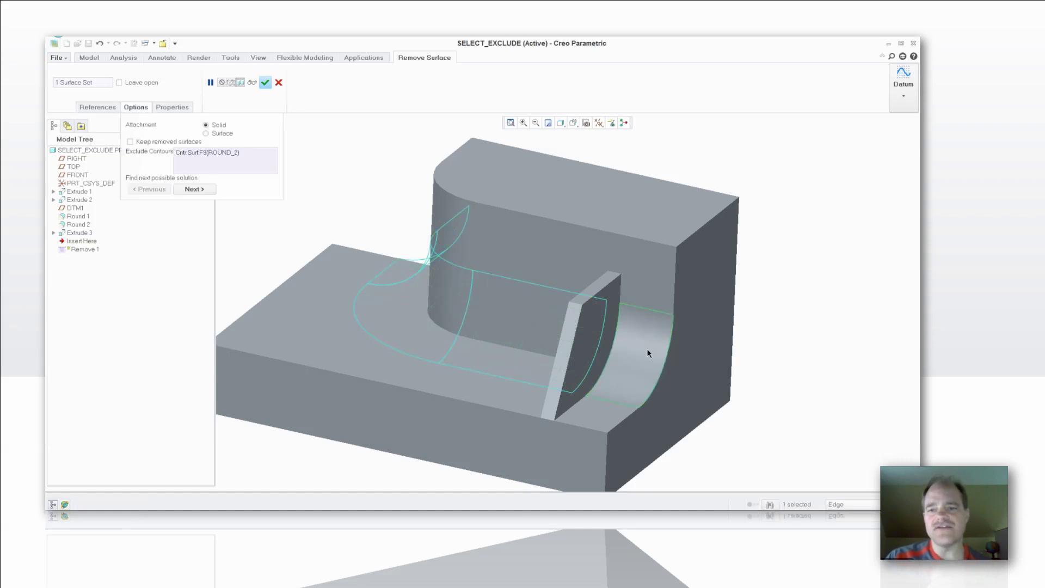
pyautogui.middleClick(797, 173)
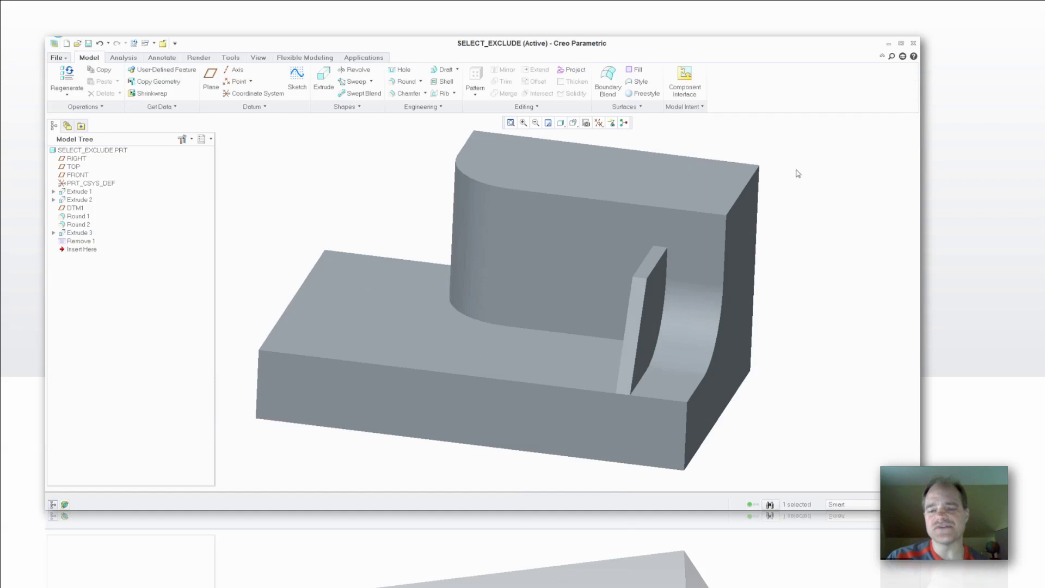
pyautogui.moveTo(798, 173); pyautogui.dragTo(415, 224, button='middle')
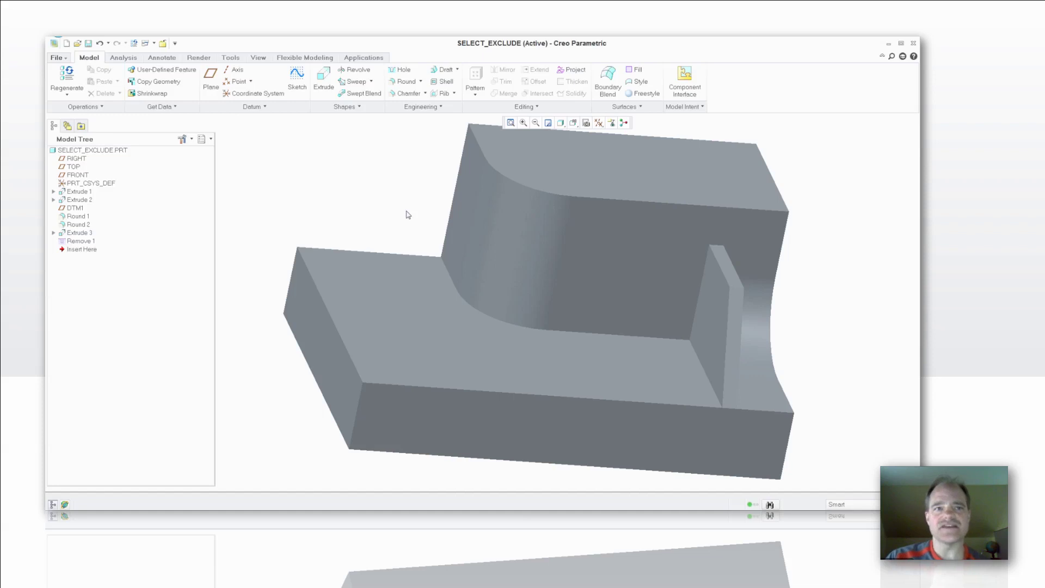
# Switch to the REVERSE_NORMAL_TWO part and remove the curved side face of the upper boss.
pyautogui.hotkey('ctrl', 'd')
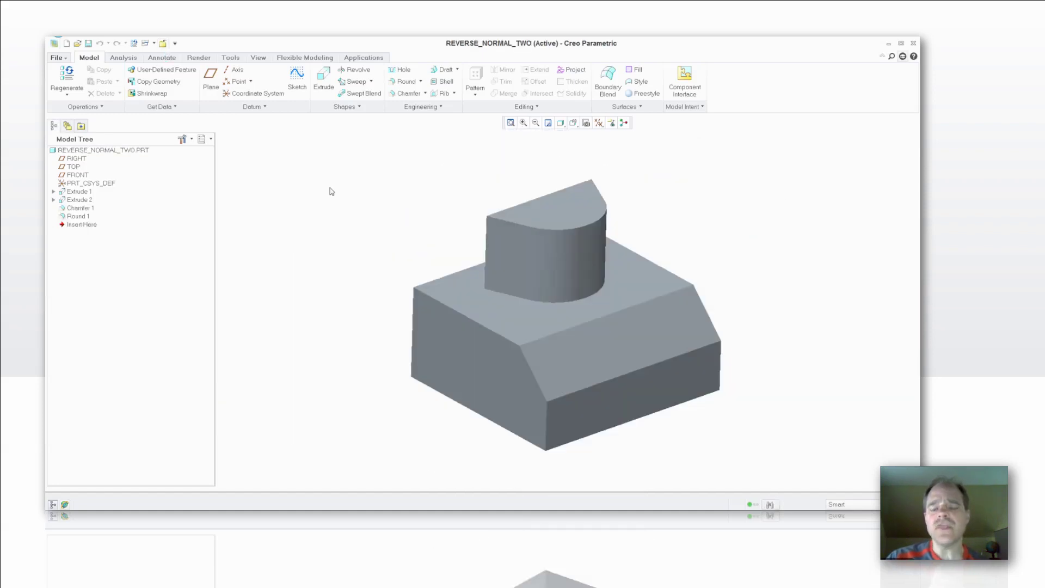
pyautogui.click(566, 245)
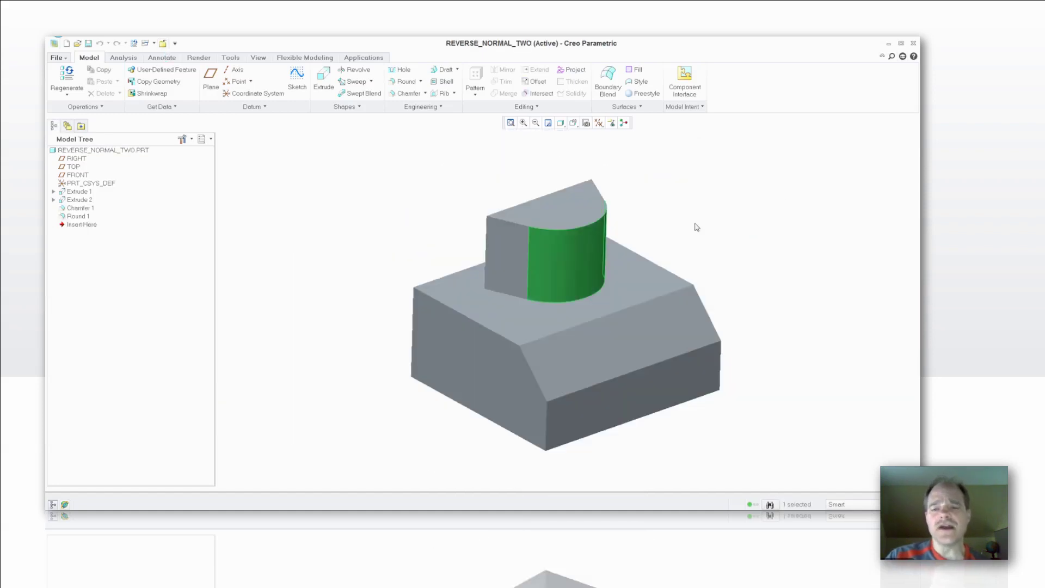
pyautogui.moveTo(695, 214); pyautogui.dragTo(693, 215, button='middle')
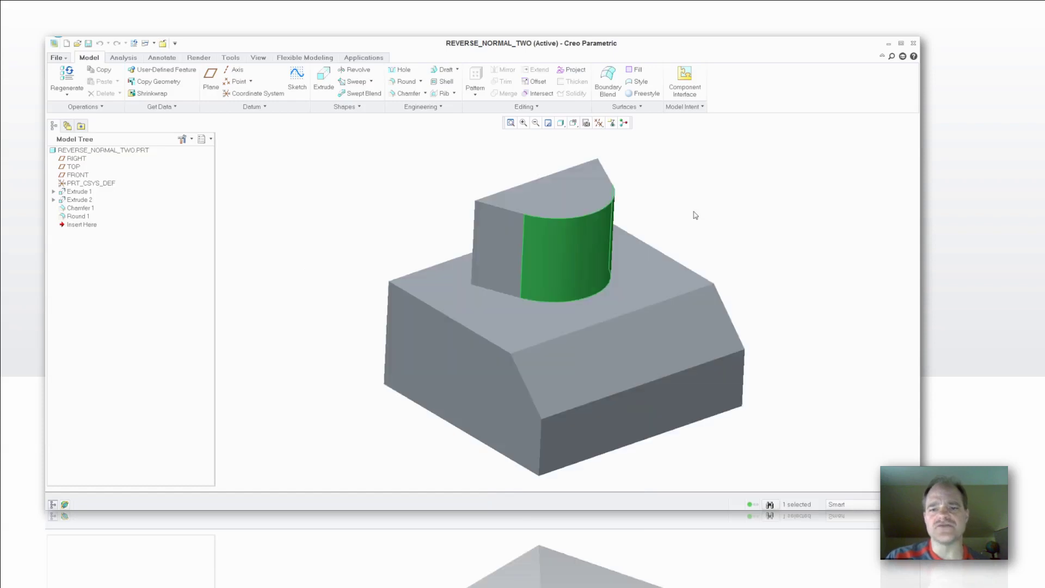
pyautogui.click(524, 107)
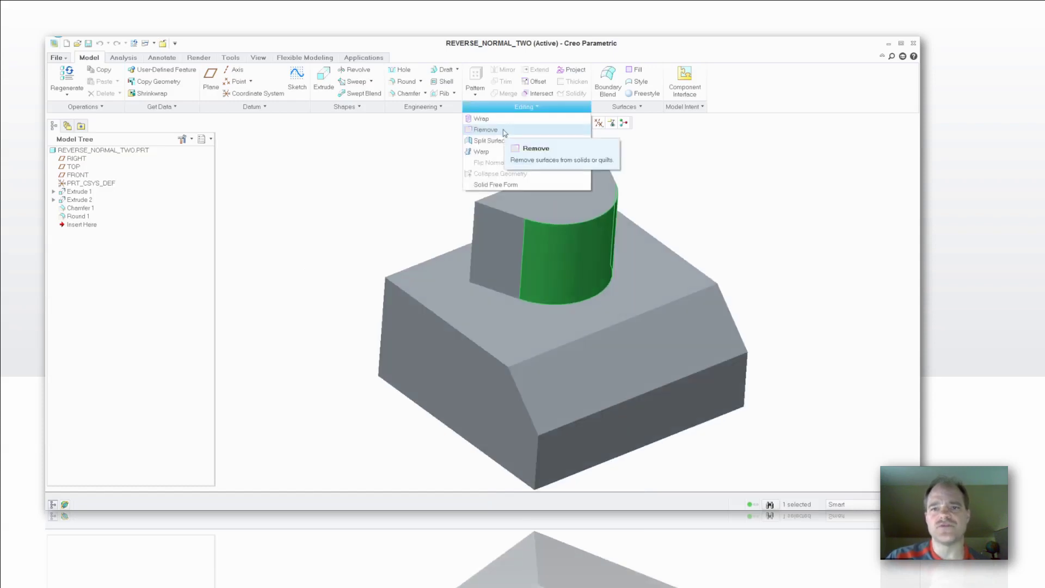
pyautogui.click(501, 130)
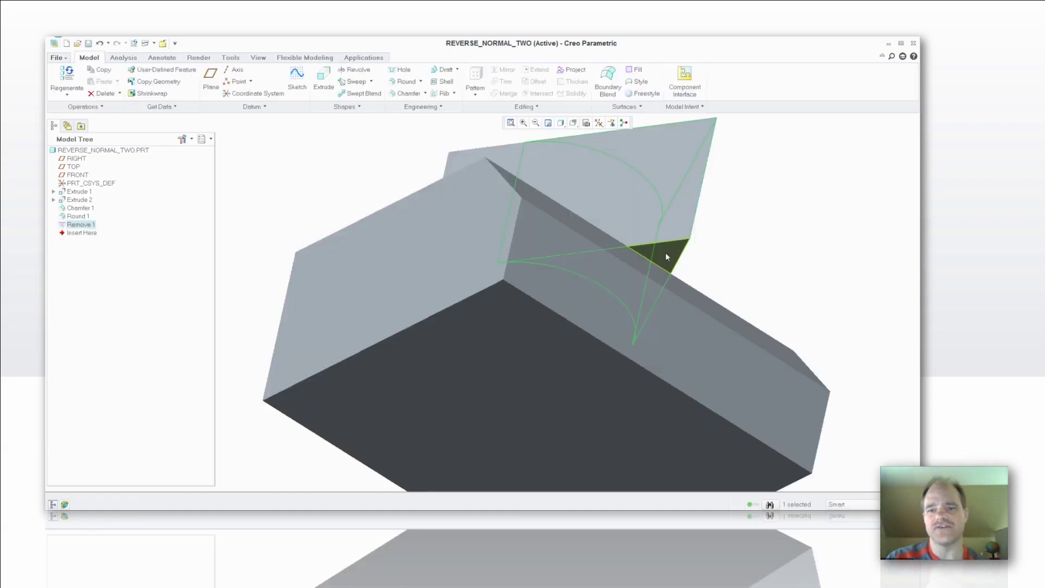
pyautogui.moveTo(664, 253); pyautogui.dragTo(787, 204, button='middle')
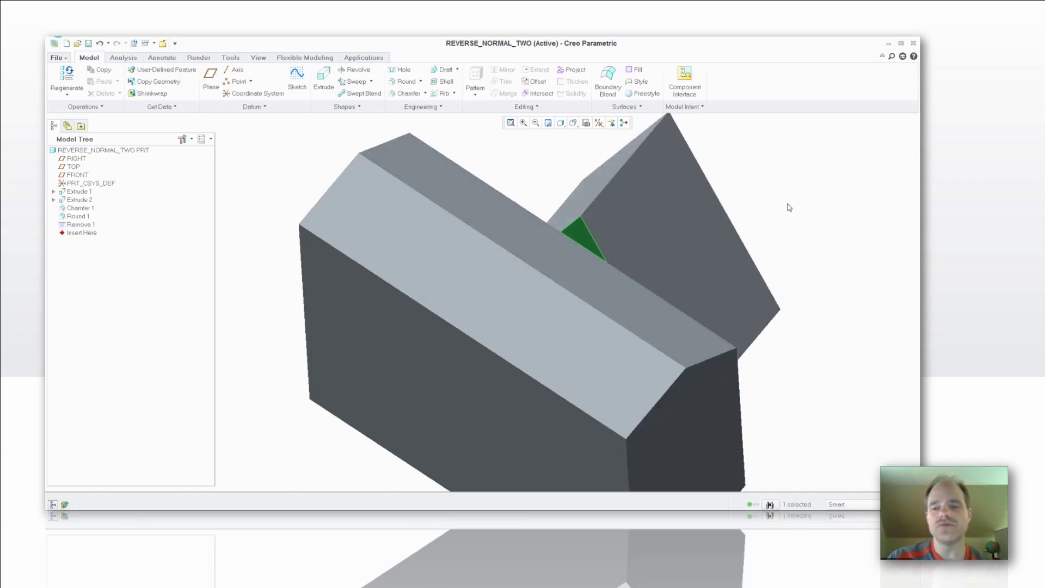
# Remove the small triangular face where the upper boss meets the chamfered block, and reset the model to its default view.
pyautogui.click(528, 109)
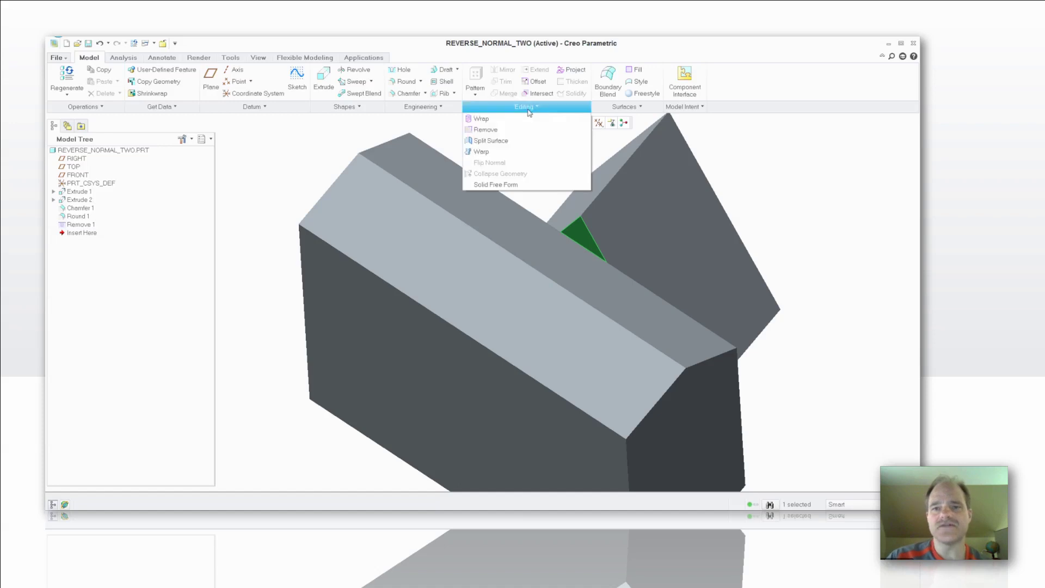
pyautogui.click(502, 129)
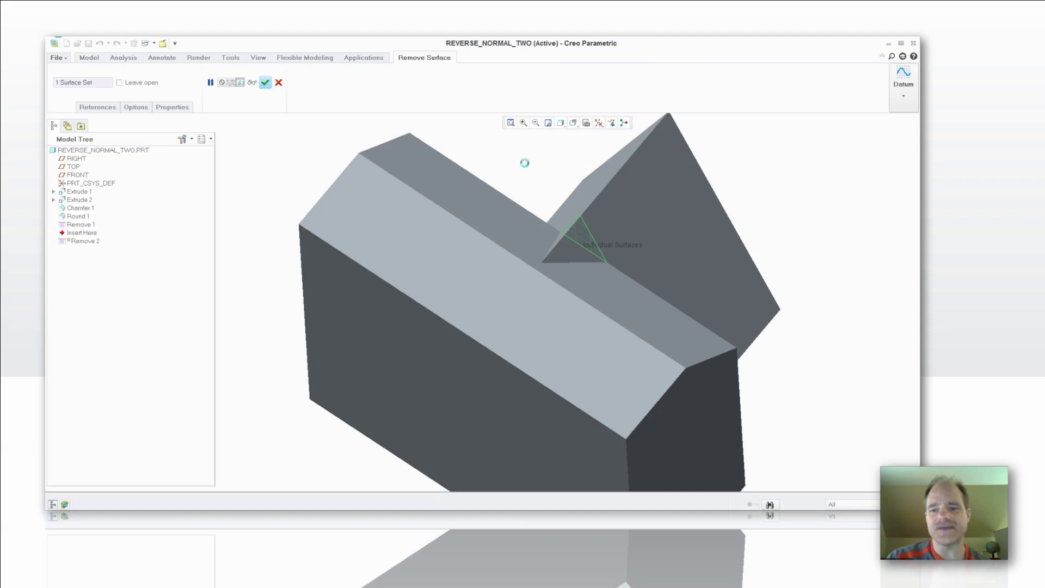
pyautogui.moveTo(745, 187); pyautogui.dragTo(734, 191, button='middle')
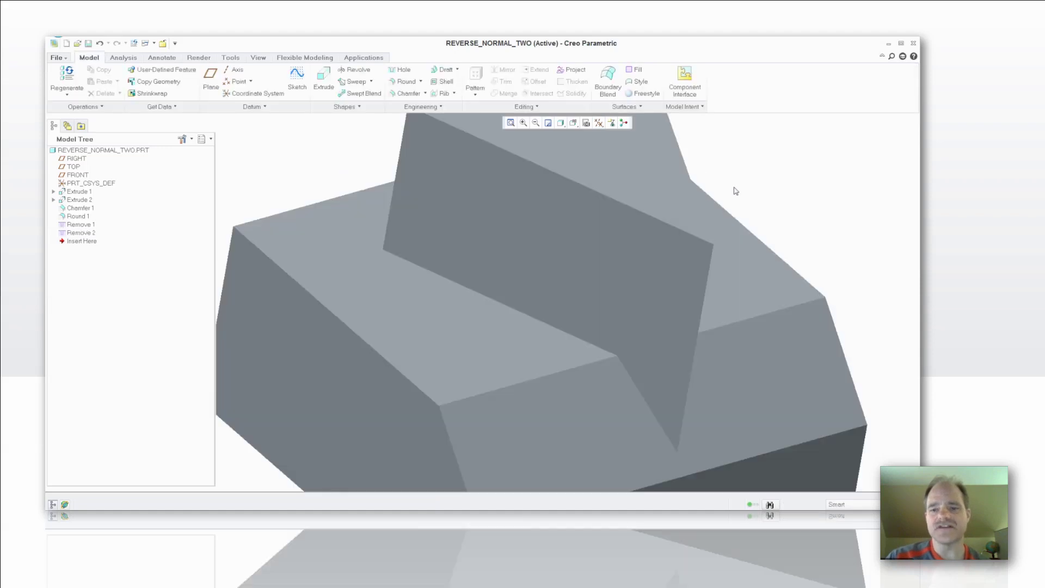
pyautogui.hotkey('ctrl', 'd')
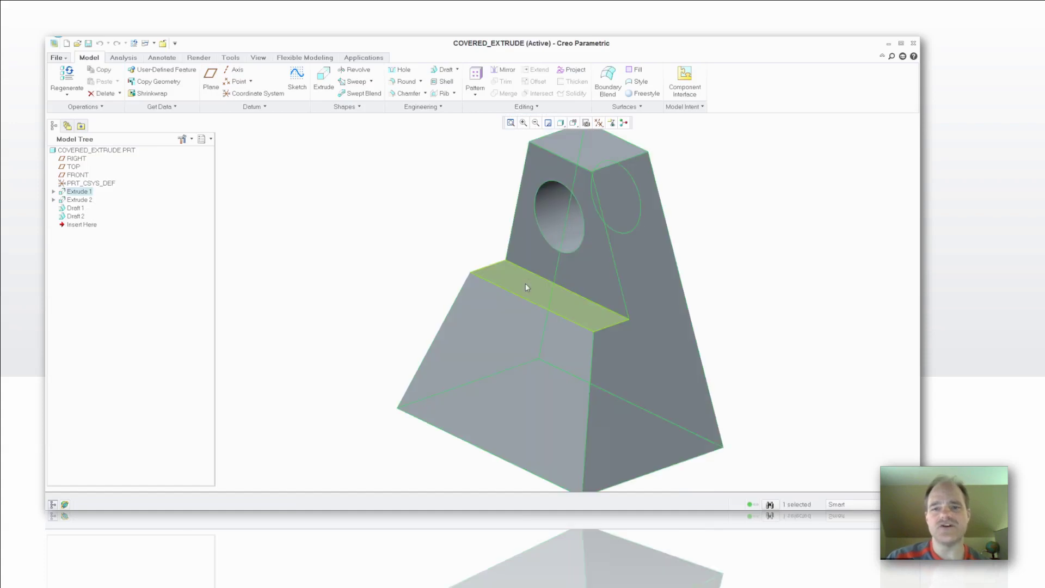
# In the COVERED_EXTRUDE part, remove the flat ledge face, and then remove the flat face partly covering the round hole.
pyautogui.click(524, 106)
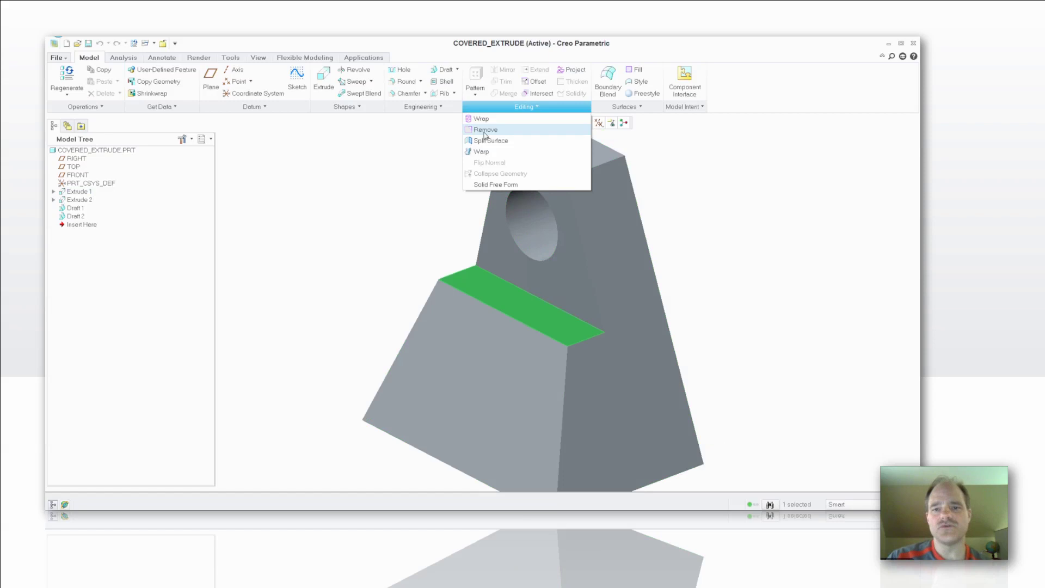
pyautogui.click(484, 131)
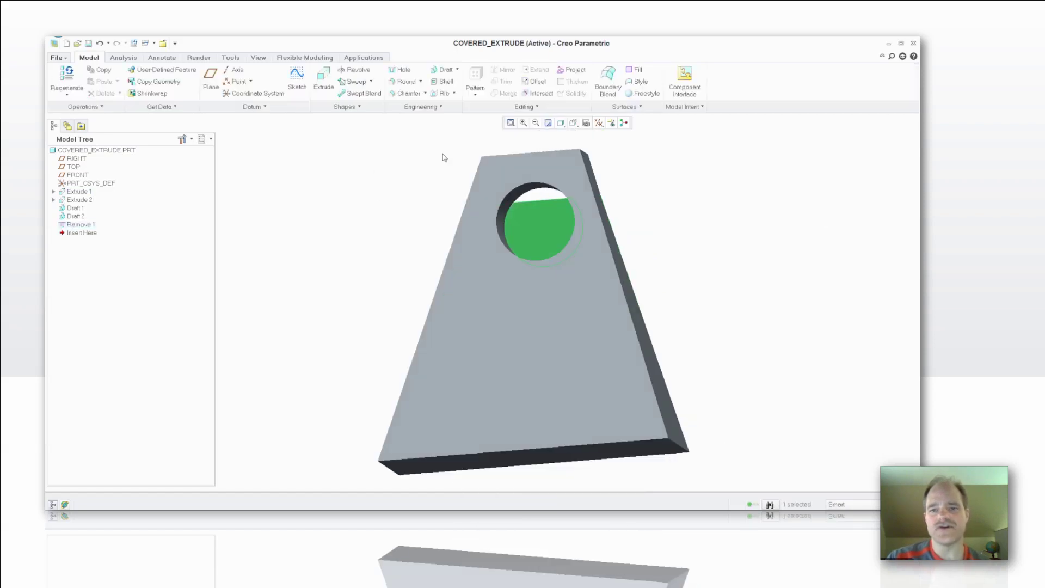
pyautogui.click(527, 107)
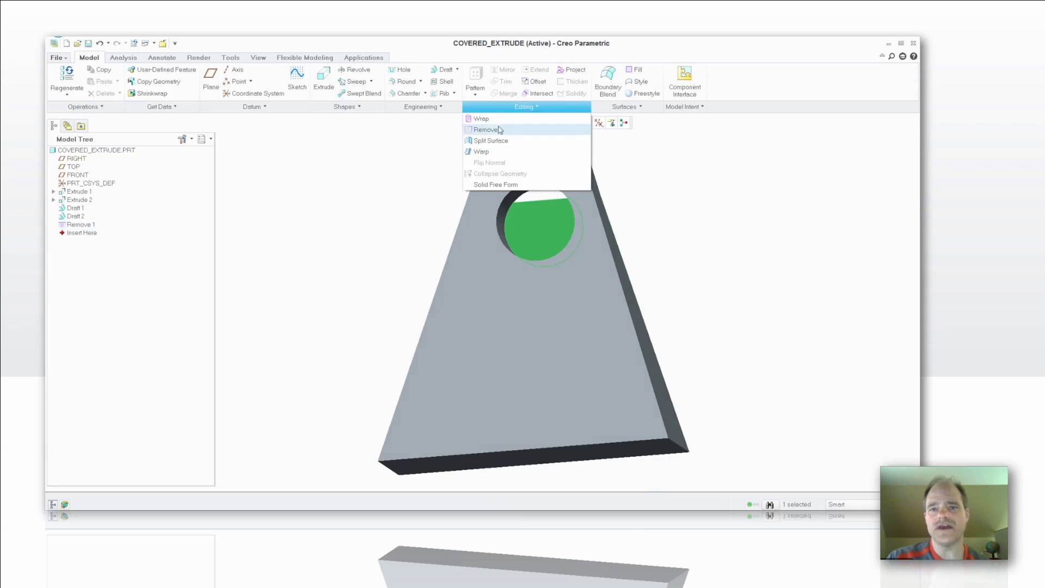
pyautogui.click(499, 130)
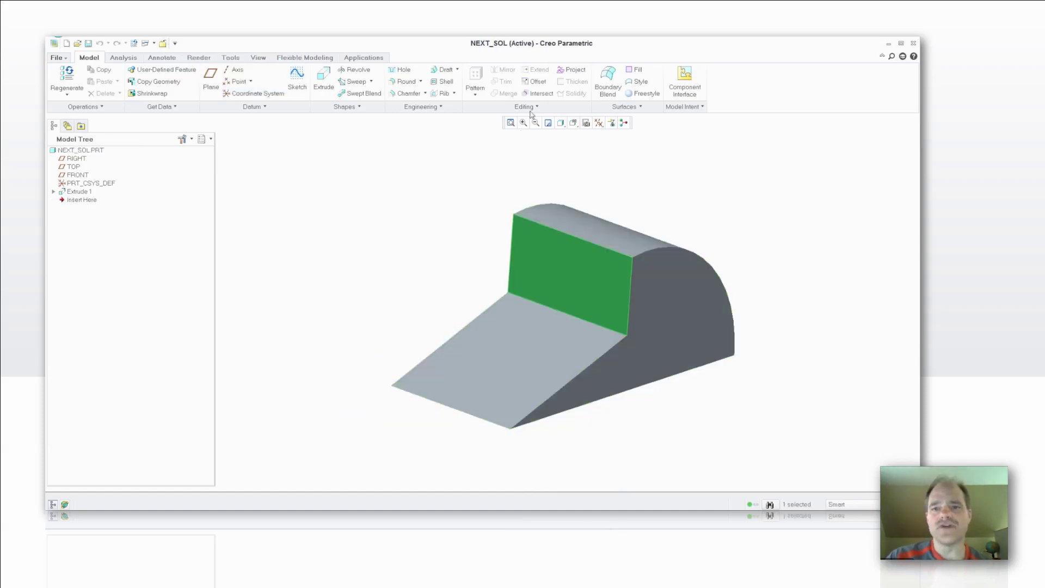
# In the NEXT_SOL part, start a Remove feature on the vertical face, preview the next possible solution, and return to the previous one.
pyautogui.click(529, 107)
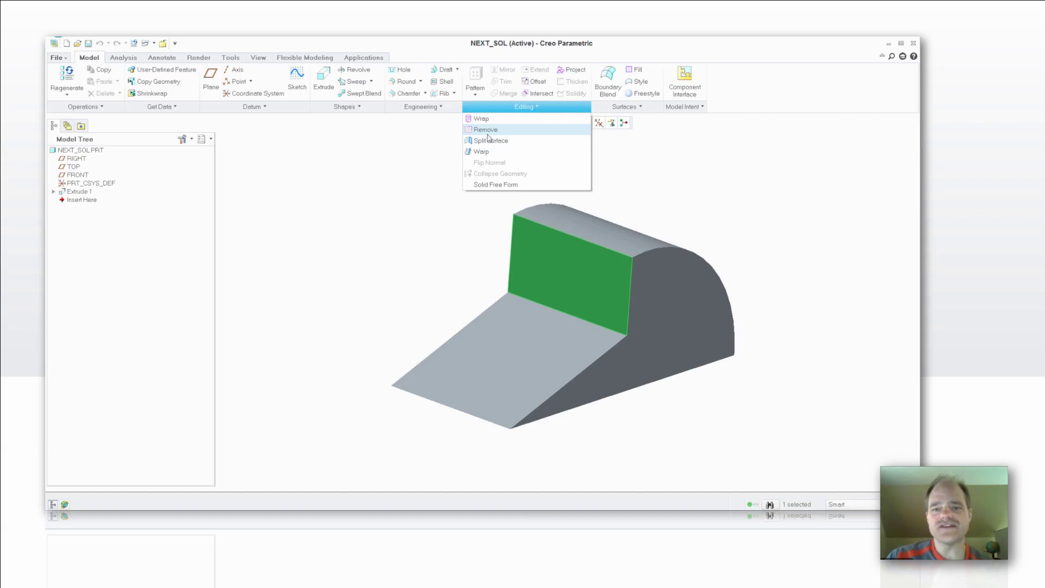
pyautogui.click(485, 130)
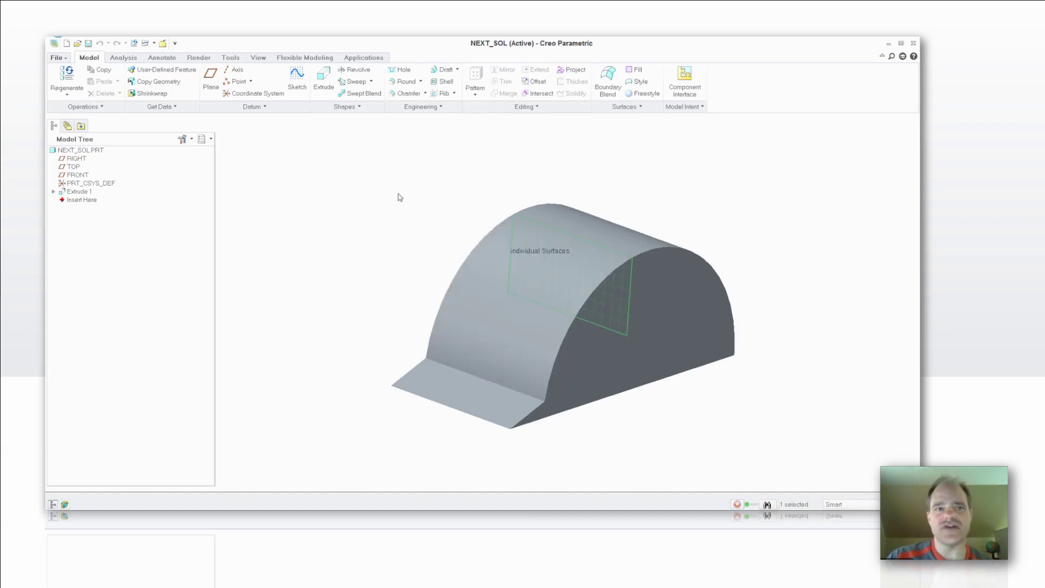
pyautogui.click(135, 107)
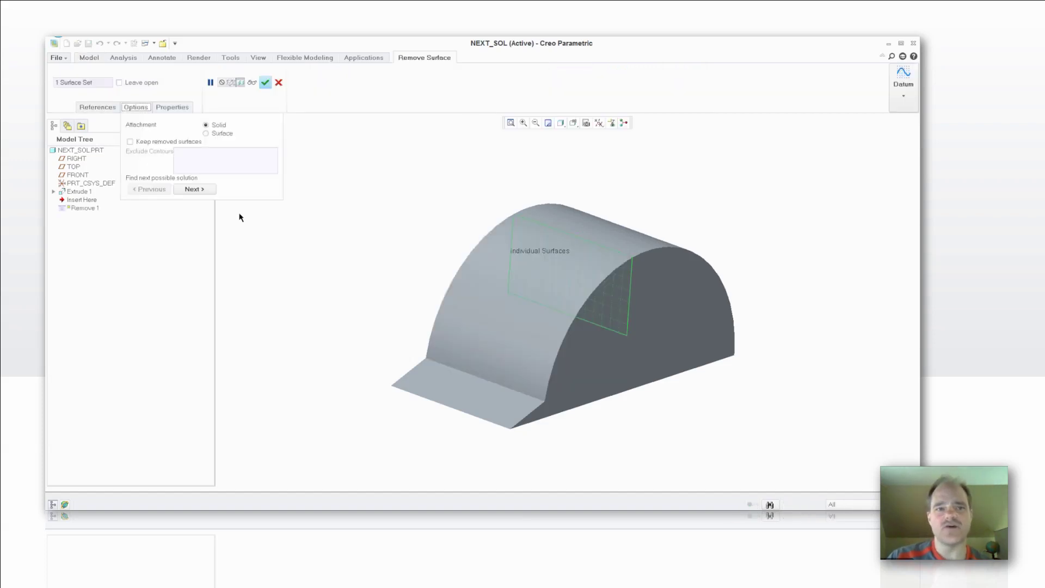
pyautogui.click(195, 189)
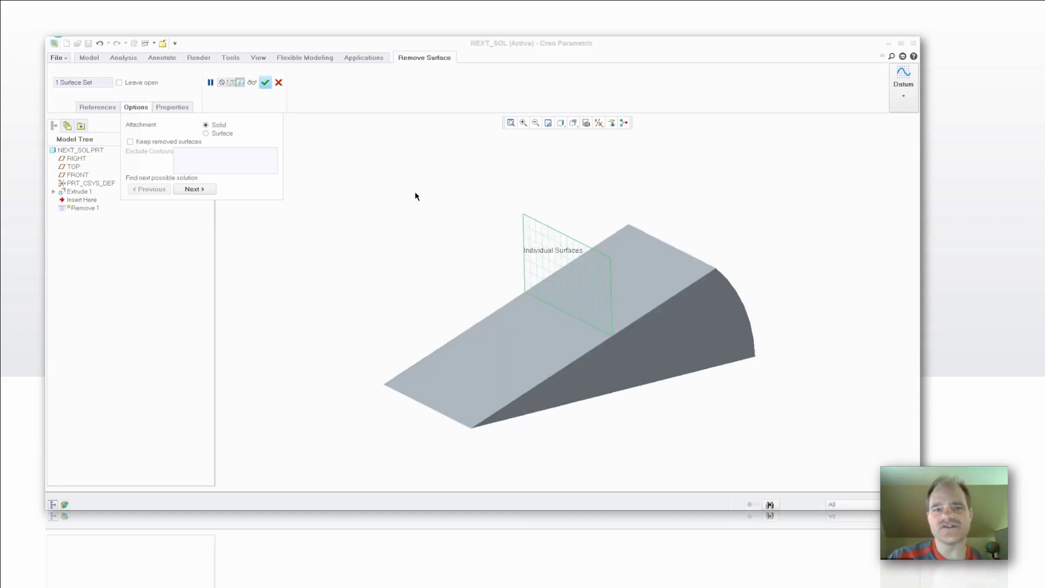
pyautogui.click(212, 188)
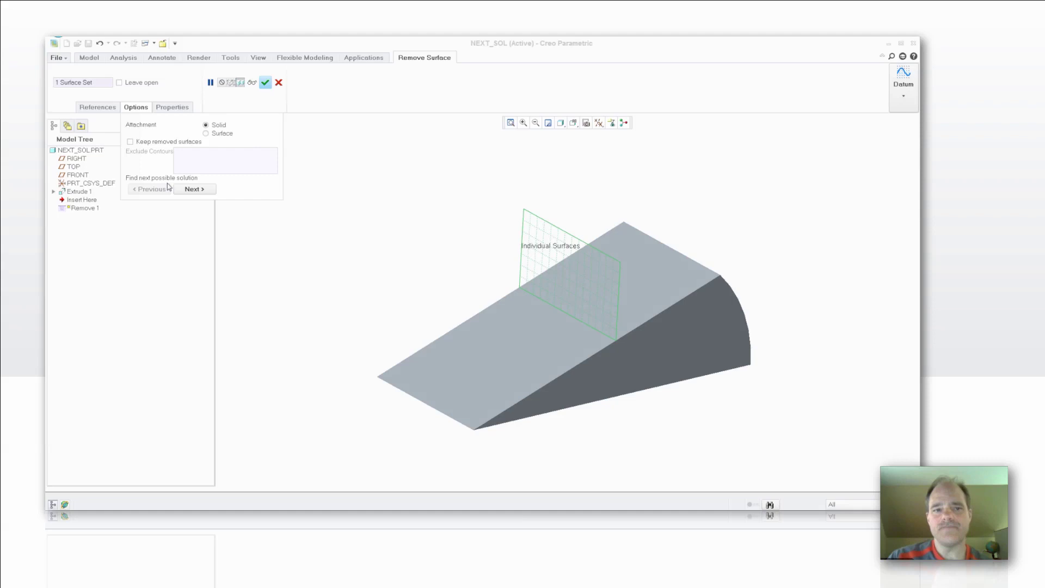
pyautogui.click(150, 188)
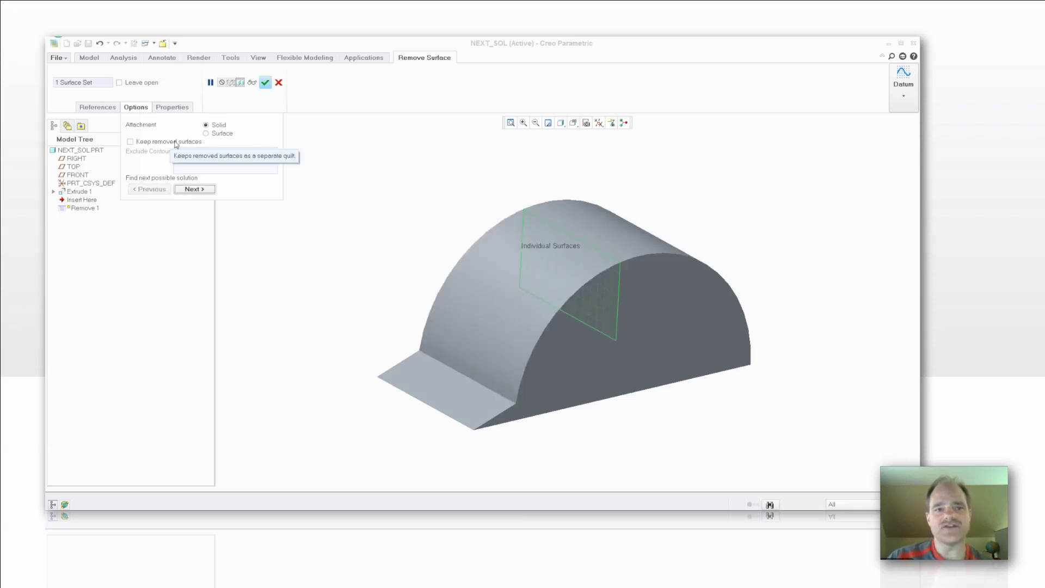
# Keep the removed surfaces as a separate quilt and complete the Remove feature.
pyautogui.click(132, 142)
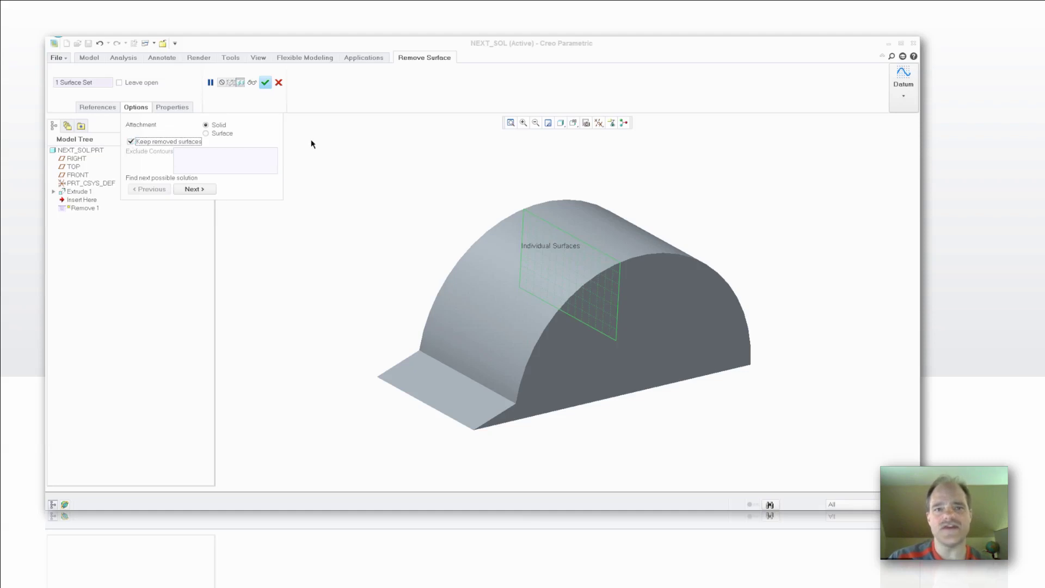
pyautogui.click(266, 85)
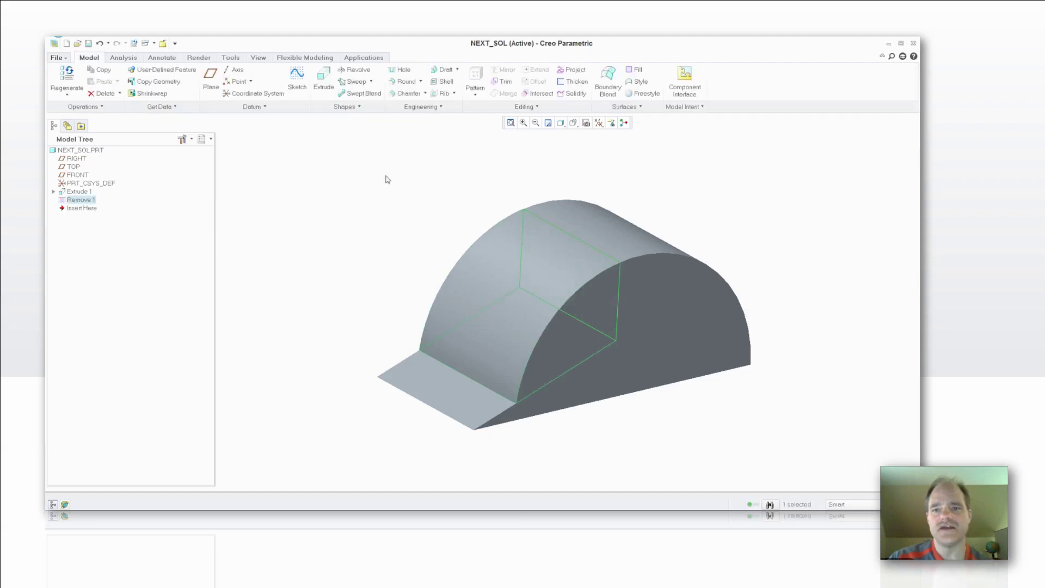
# Show the model in wireframe, select the kept rectangular quilt inside the arched body, and examine it.
pyautogui.click(560, 122)
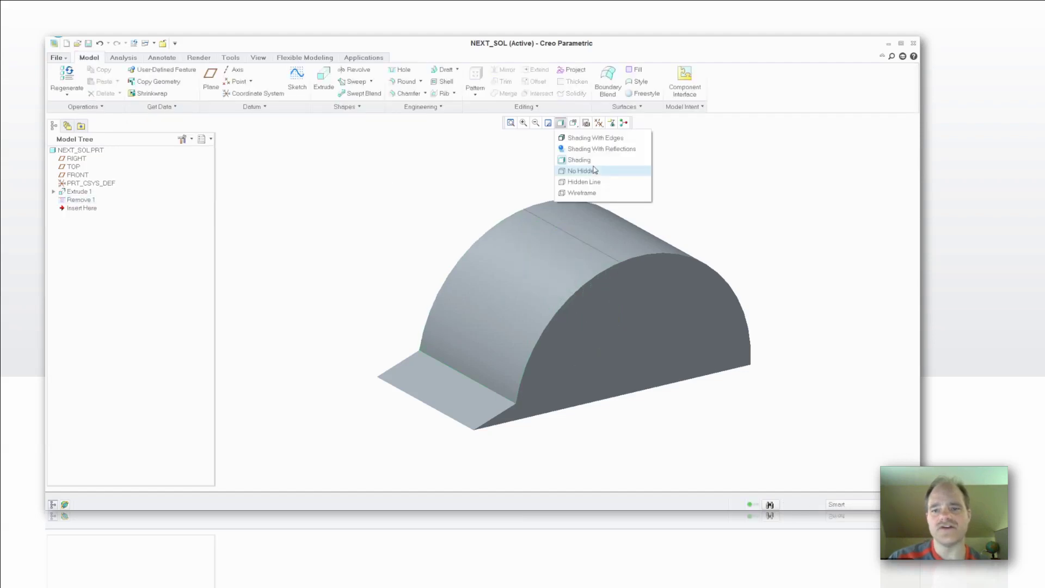
pyautogui.click(581, 193)
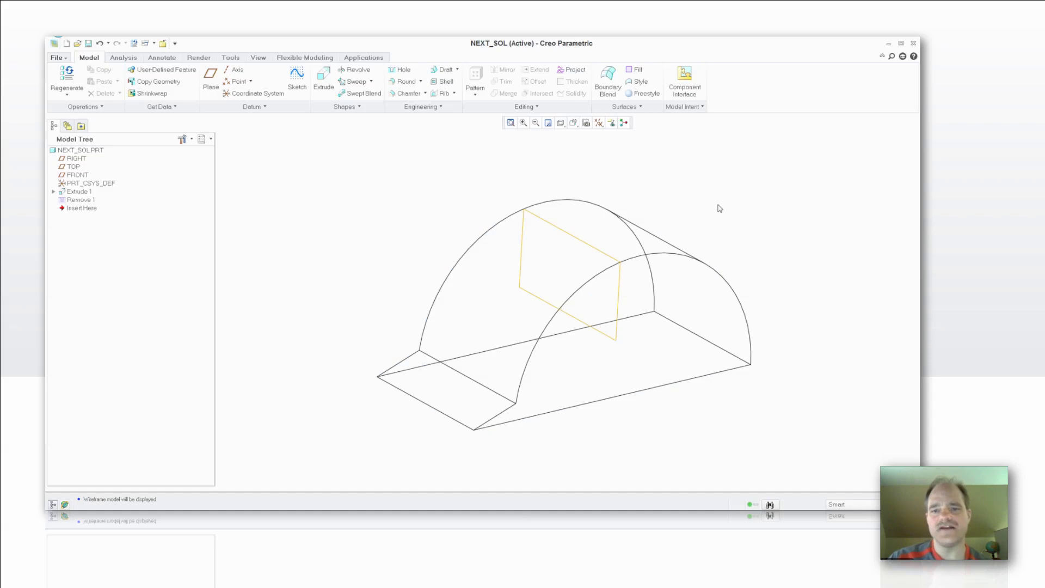
pyautogui.moveTo(509, 244); pyautogui.dragTo(505, 241, button='middle')
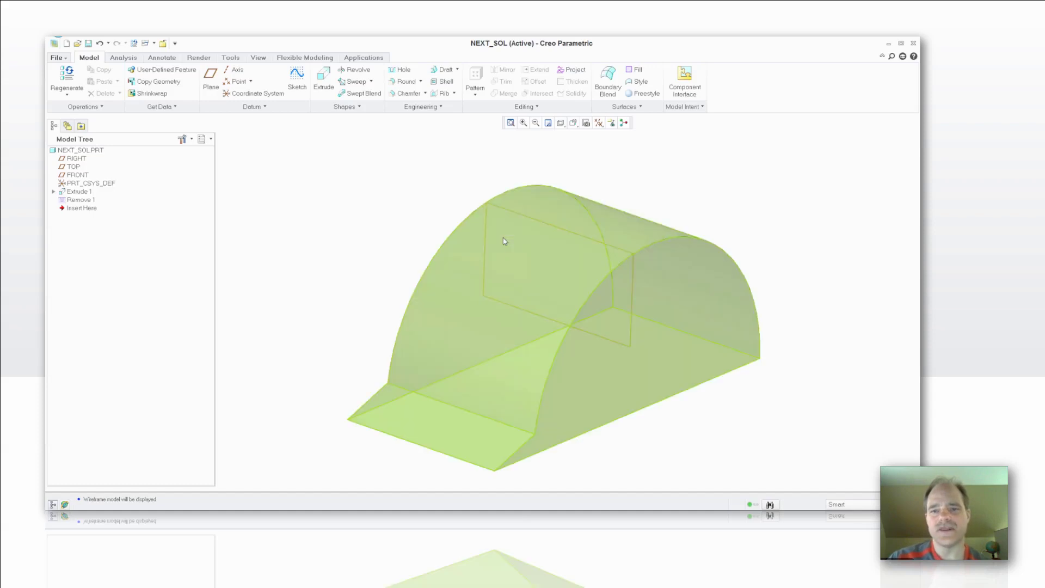
pyautogui.click(504, 241)
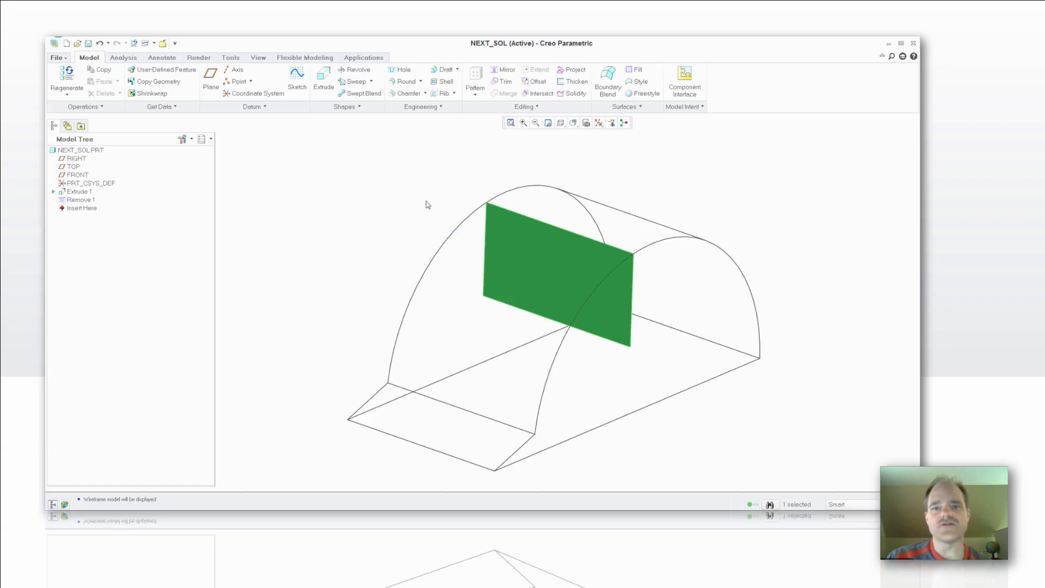
pyautogui.moveTo(428, 204); pyautogui.dragTo(412, 197, button='middle')
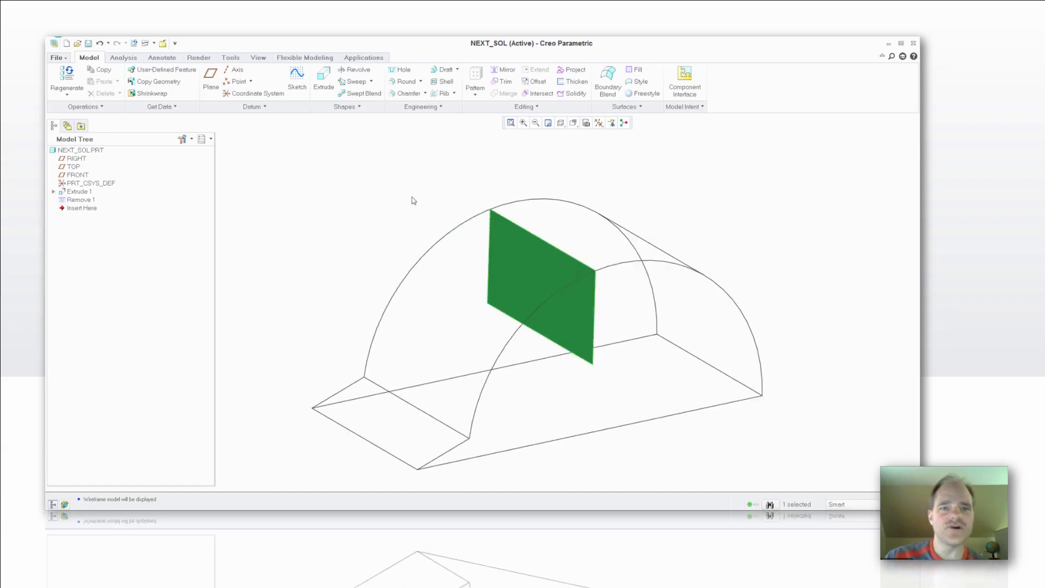